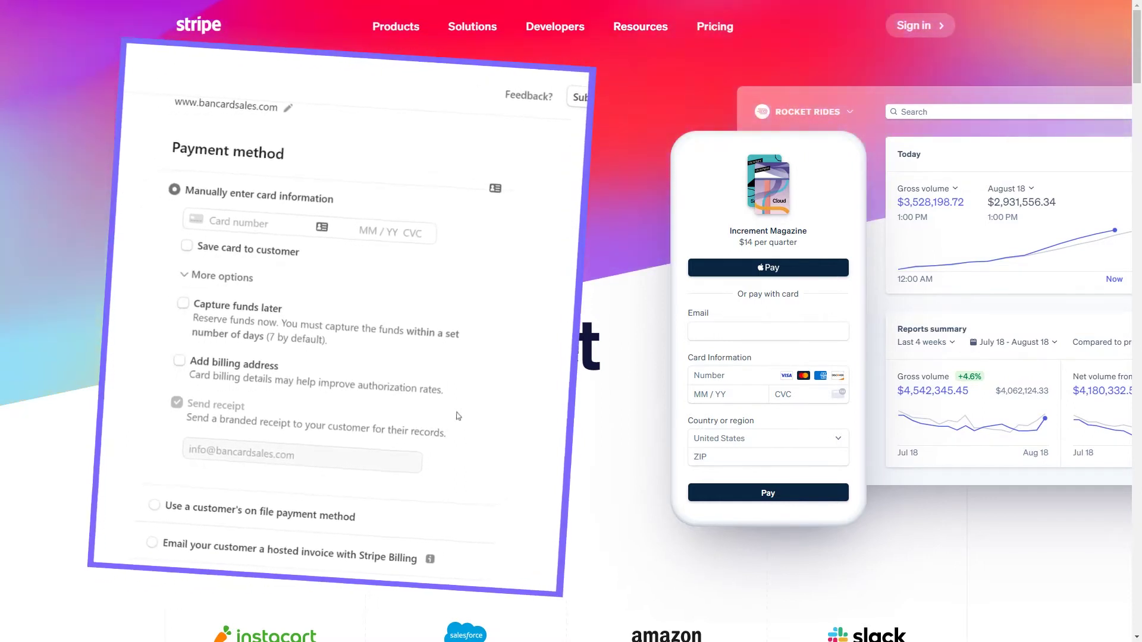
# - Open the Payments product page on stripe.com and scroll through it
pyautogui.moveTo(461, 28)
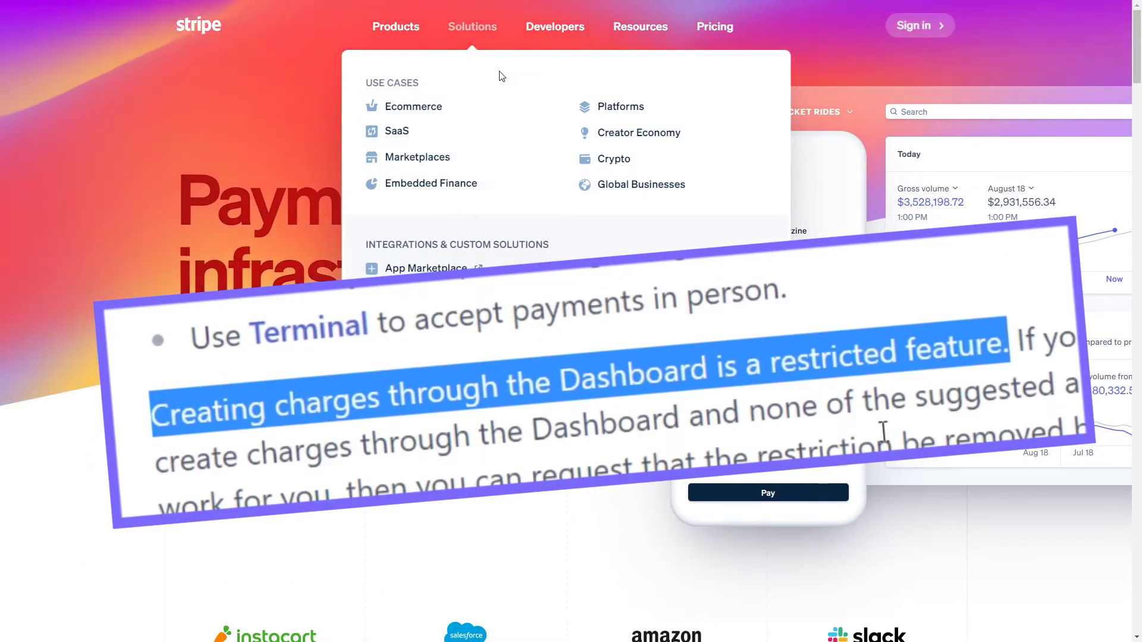
pyautogui.moveTo(399, 25)
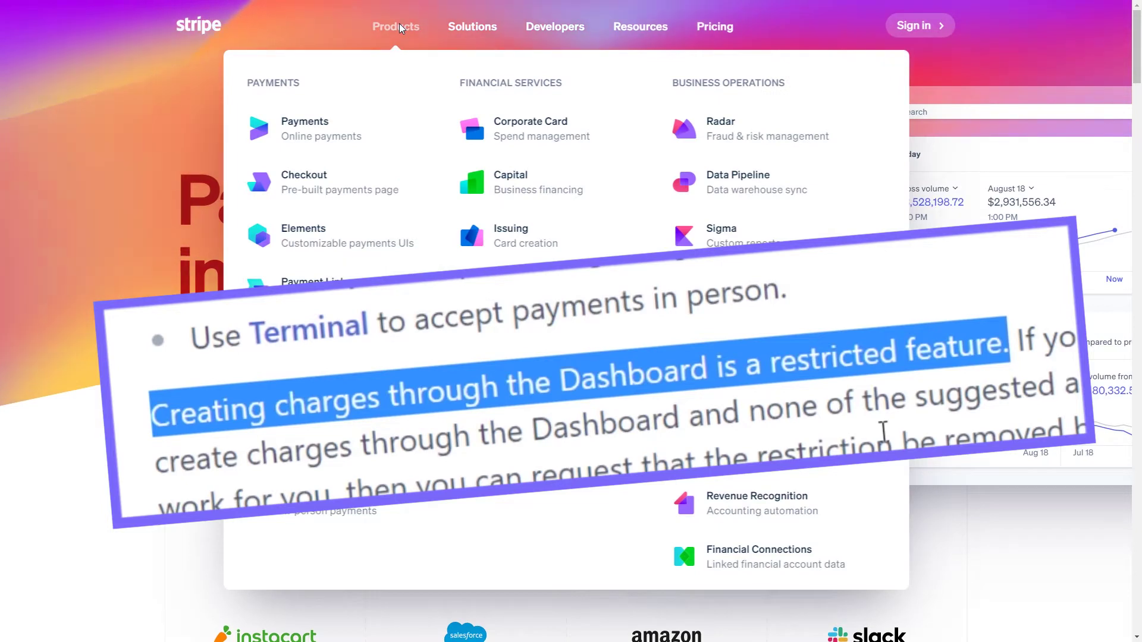
pyautogui.click(300, 130)
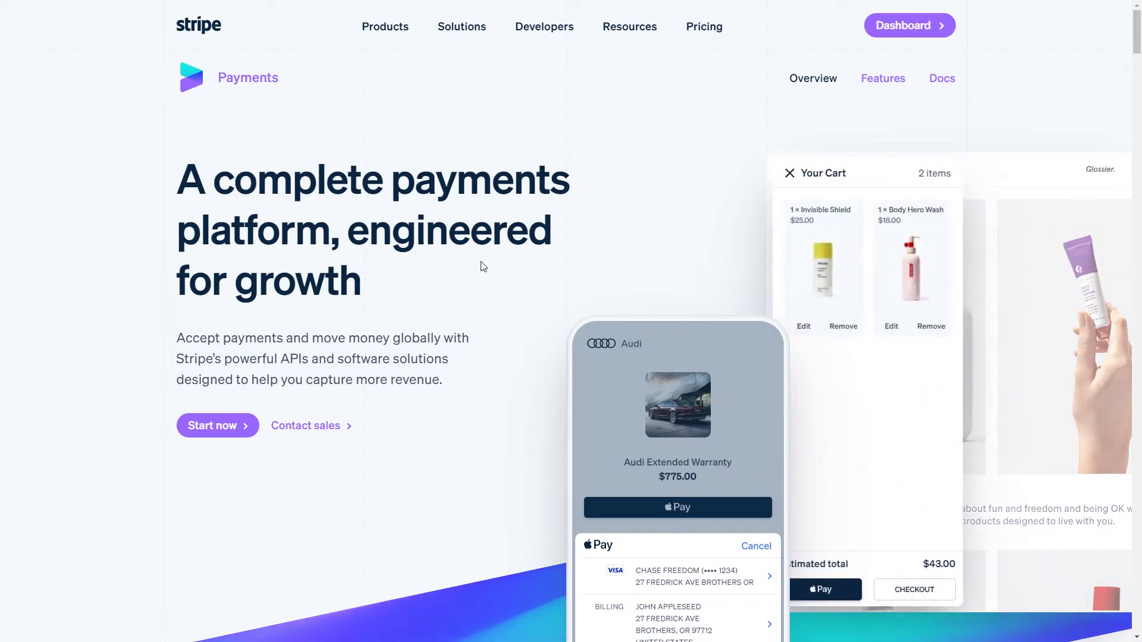
pyautogui.scroll(-12, 483, 266)
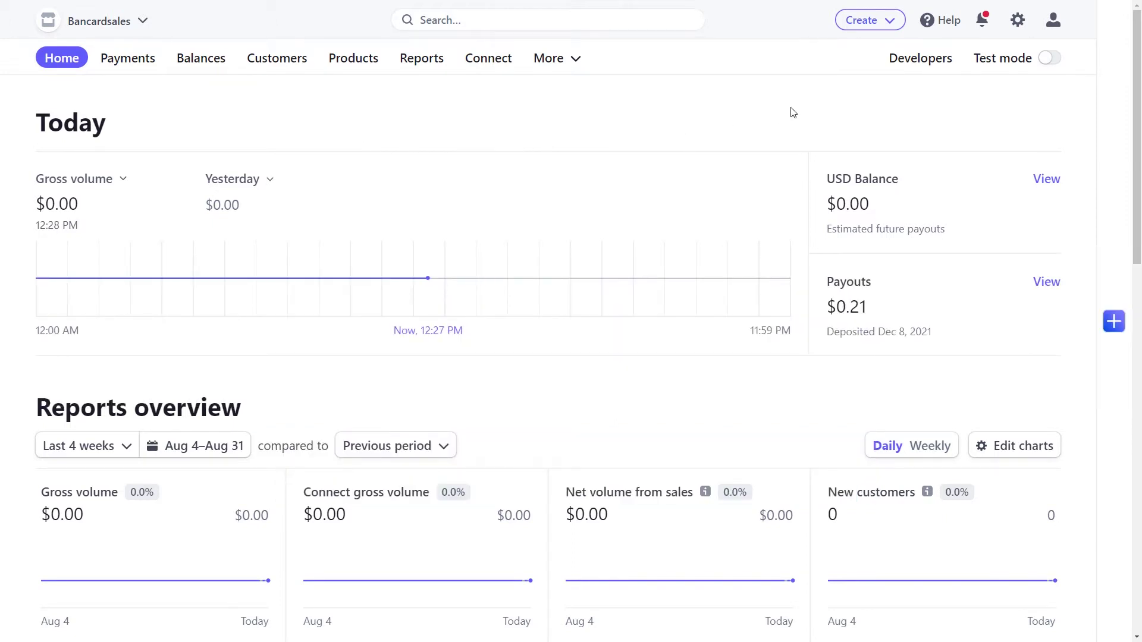
# - Open the Create menu, then use the c p shortcut for a new payment
pyautogui.click(890, 24)
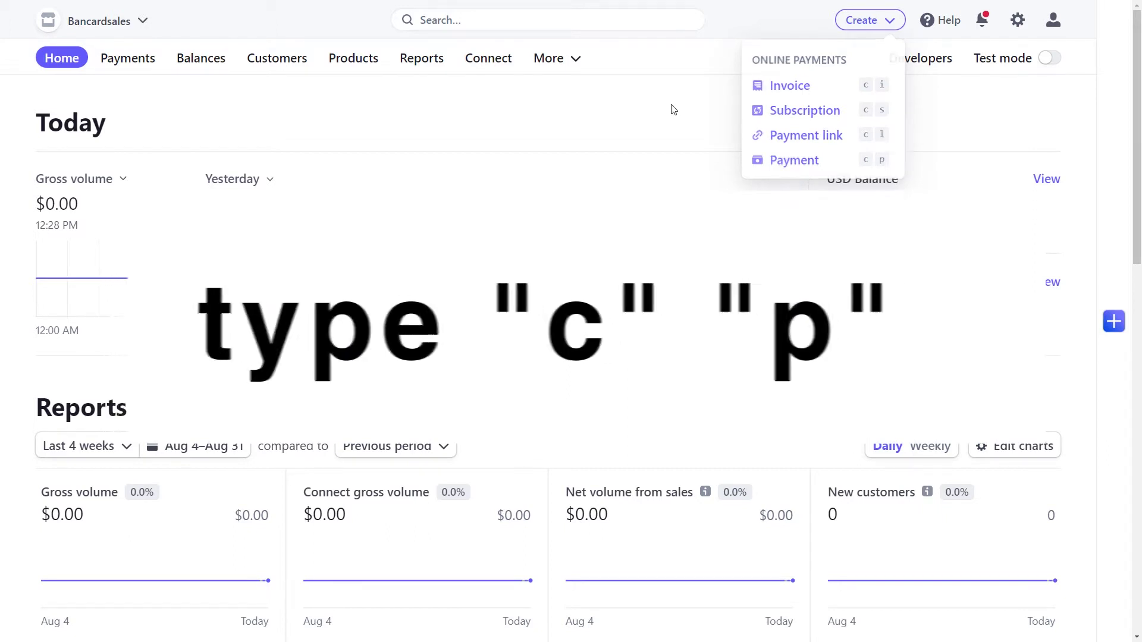
pyautogui.press('c')
pyautogui.press('p')
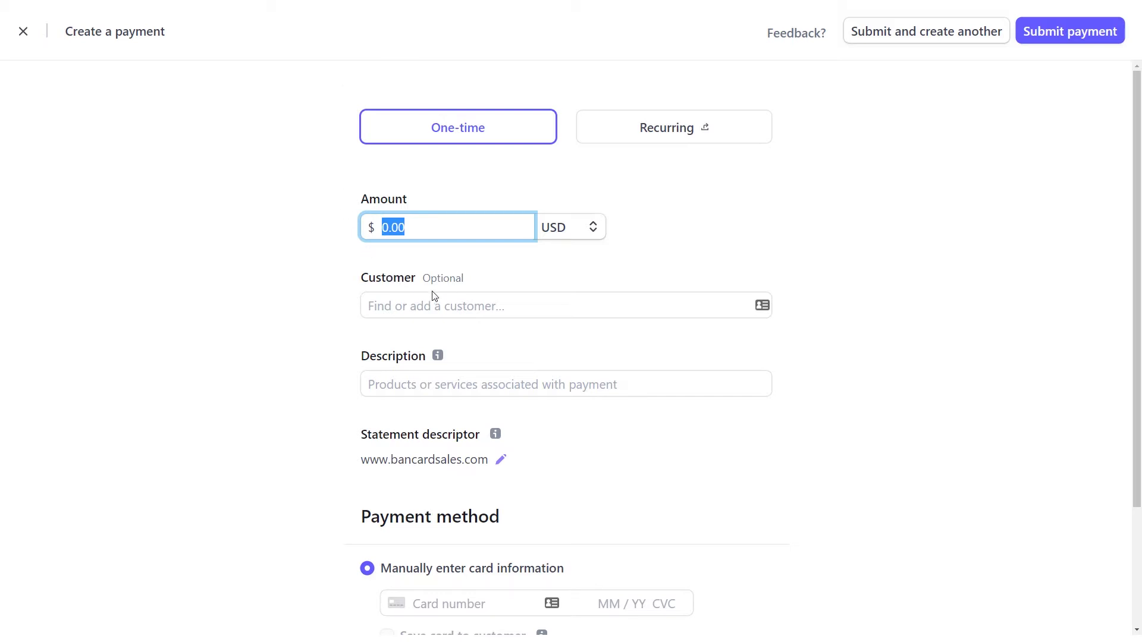
# - Preview the Recurring option, keep the payment One-time, and select the amount field
pyautogui.click(724, 233)
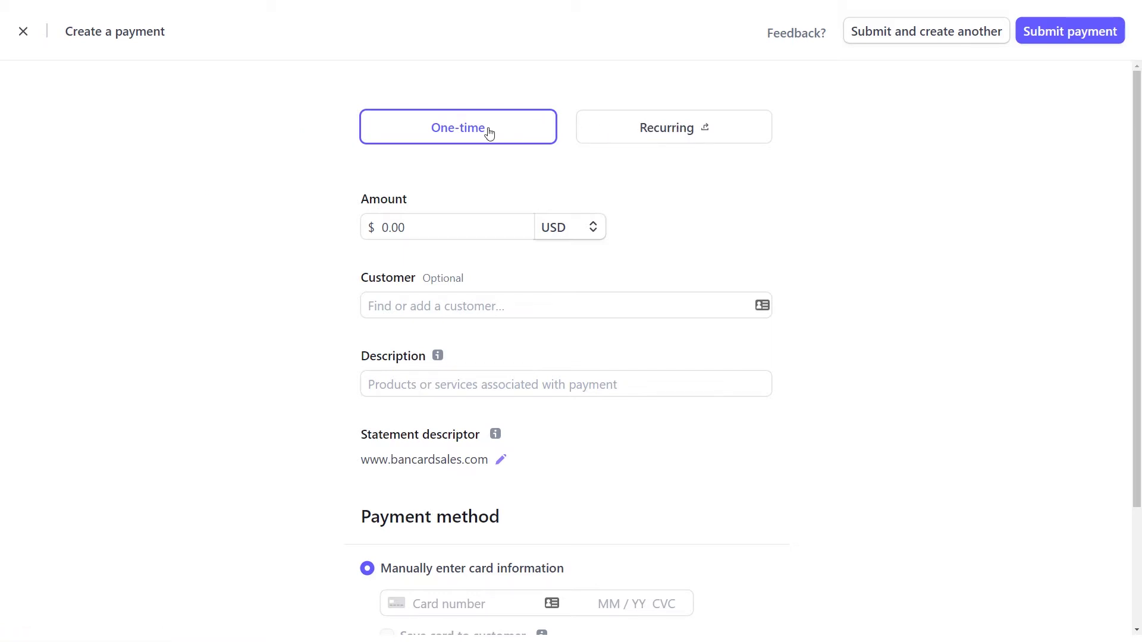
pyautogui.click(697, 129)
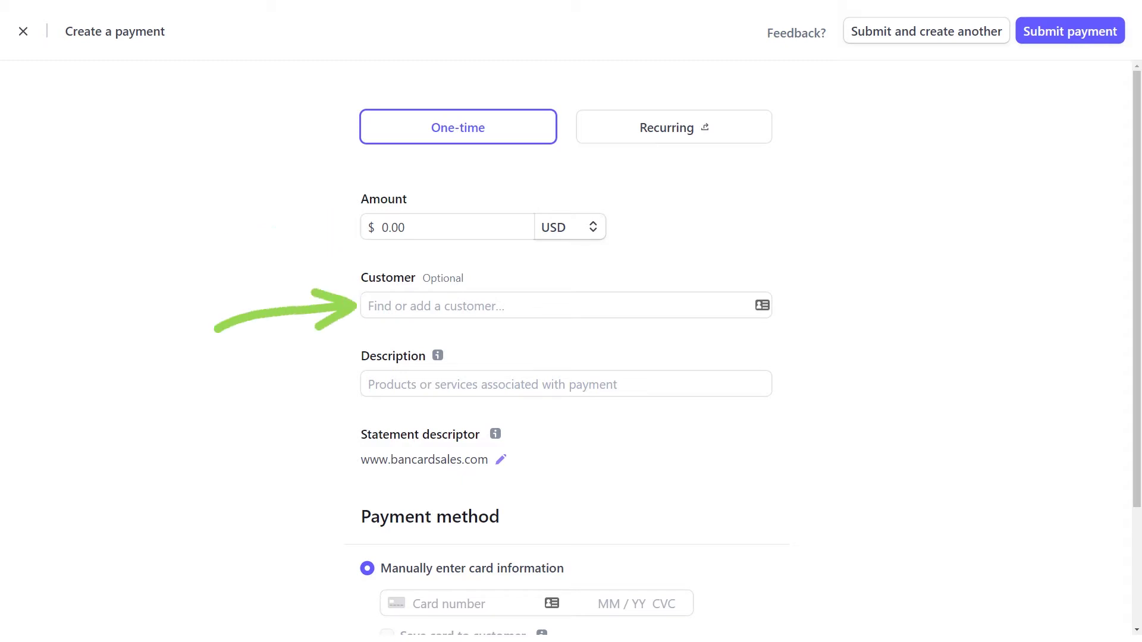
pyautogui.click(393, 231)
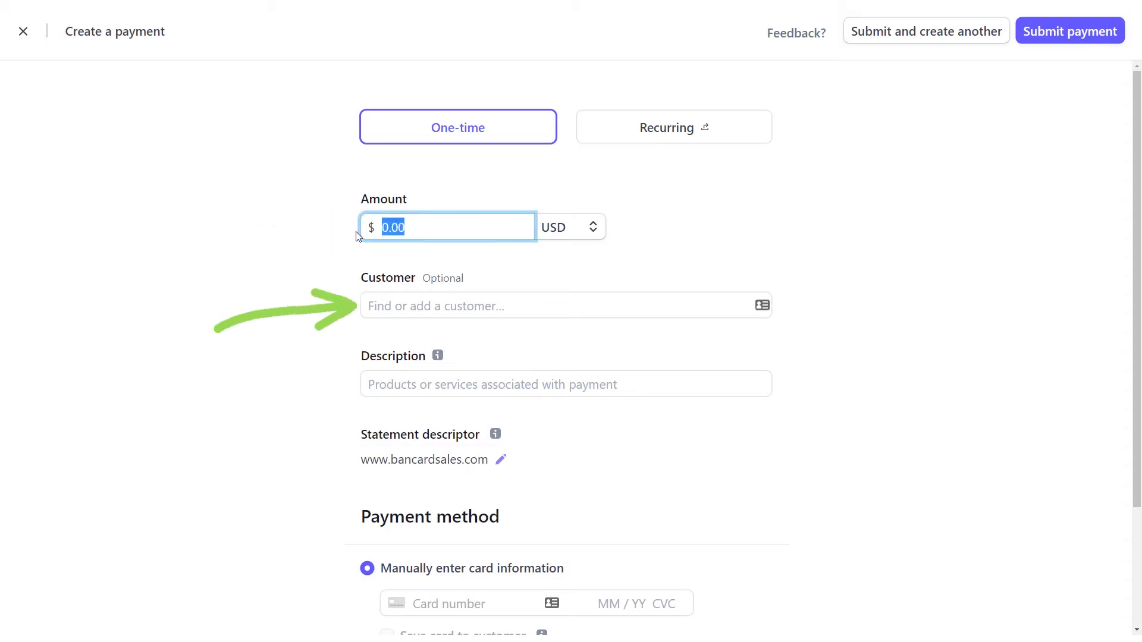
# - Enter a $1.33 amount and charge the second recent customer's card on file
pyautogui.write('1.33')
pyautogui.press('Tab')
pyautogui.click(453, 304)
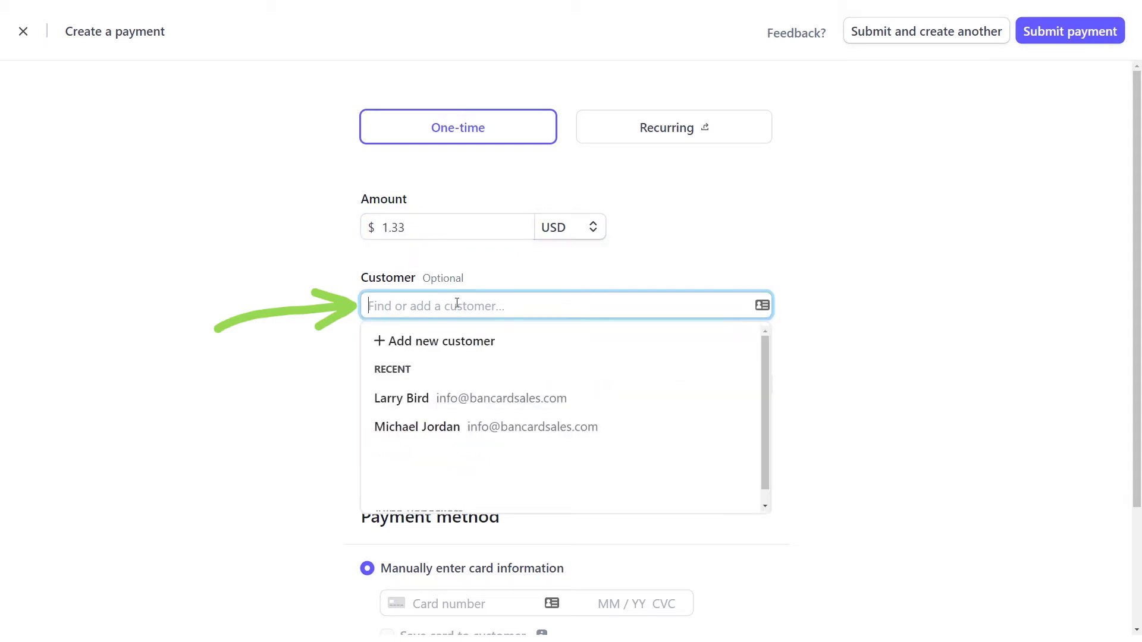
pyautogui.click(485, 408)
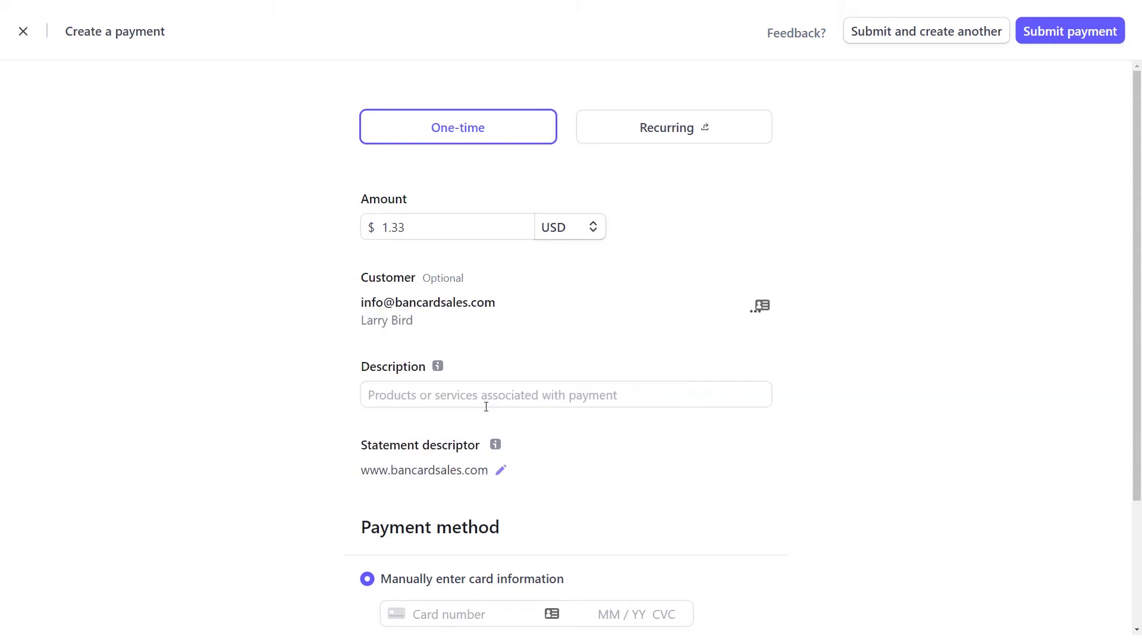
pyautogui.click(762, 313)
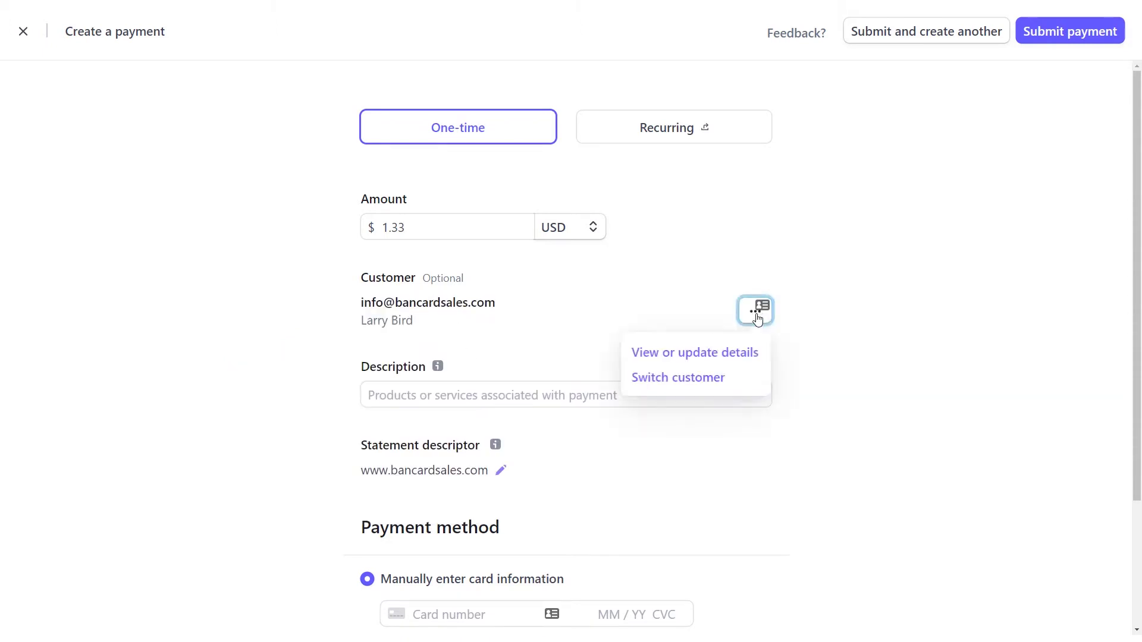
pyautogui.click(675, 380)
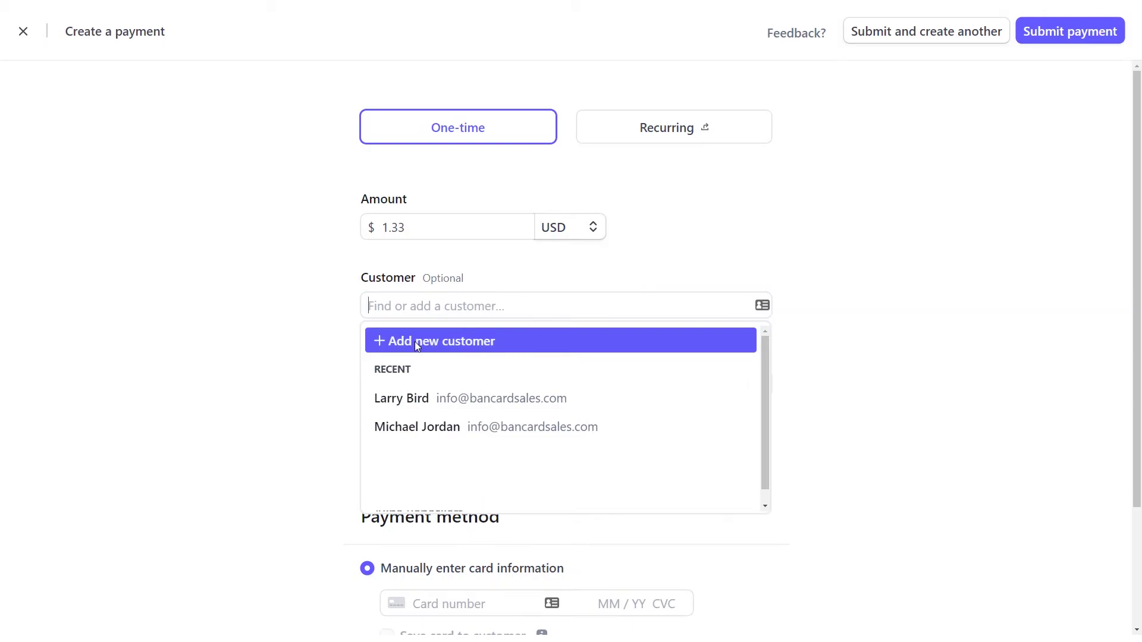
pyautogui.click(416, 342)
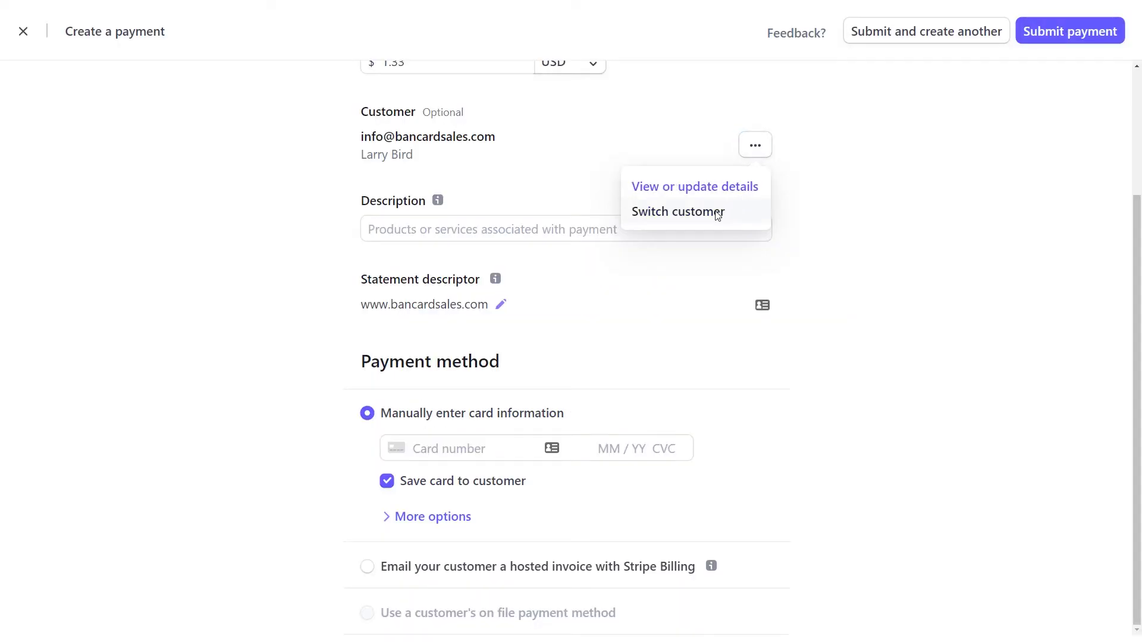
pyautogui.click(720, 211)
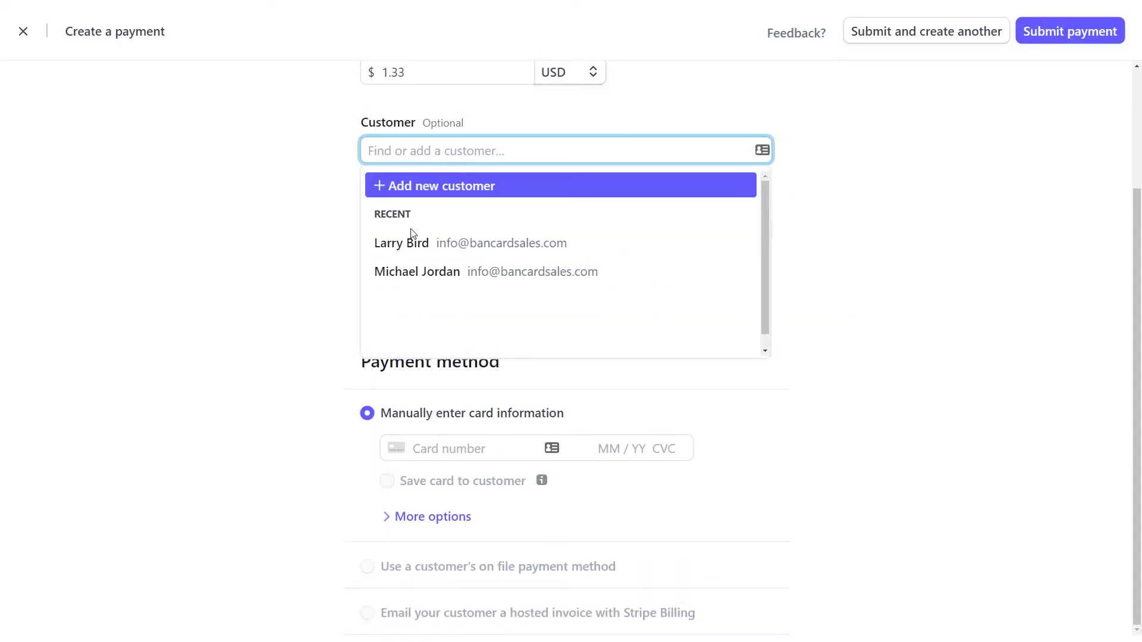
pyautogui.click(401, 271)
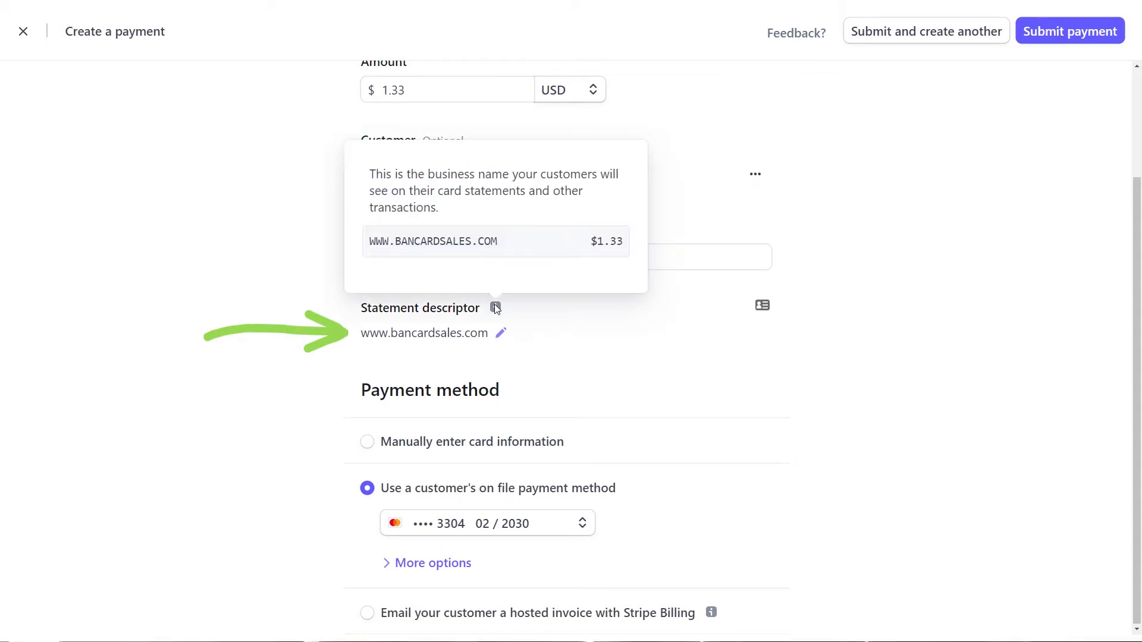
# - Set the statement descriptor to 'Your Company Name' and uncheck Save card to customer
pyautogui.click(501, 332)
pyautogui.write('Your Company Name')
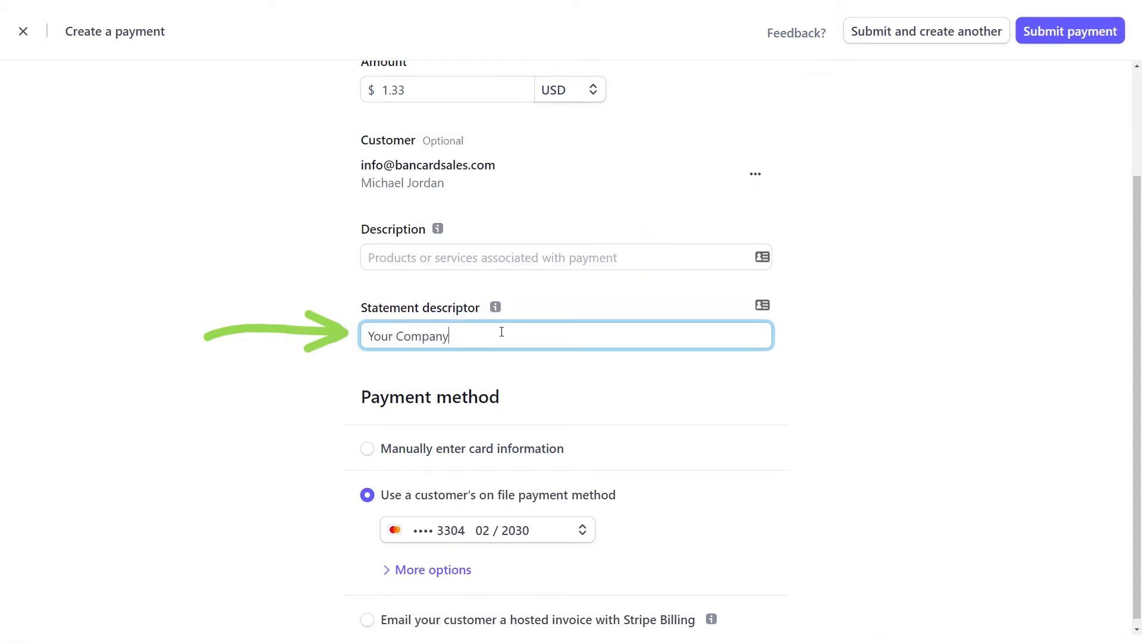
pyautogui.click(835, 369)
pyautogui.moveTo(495, 309)
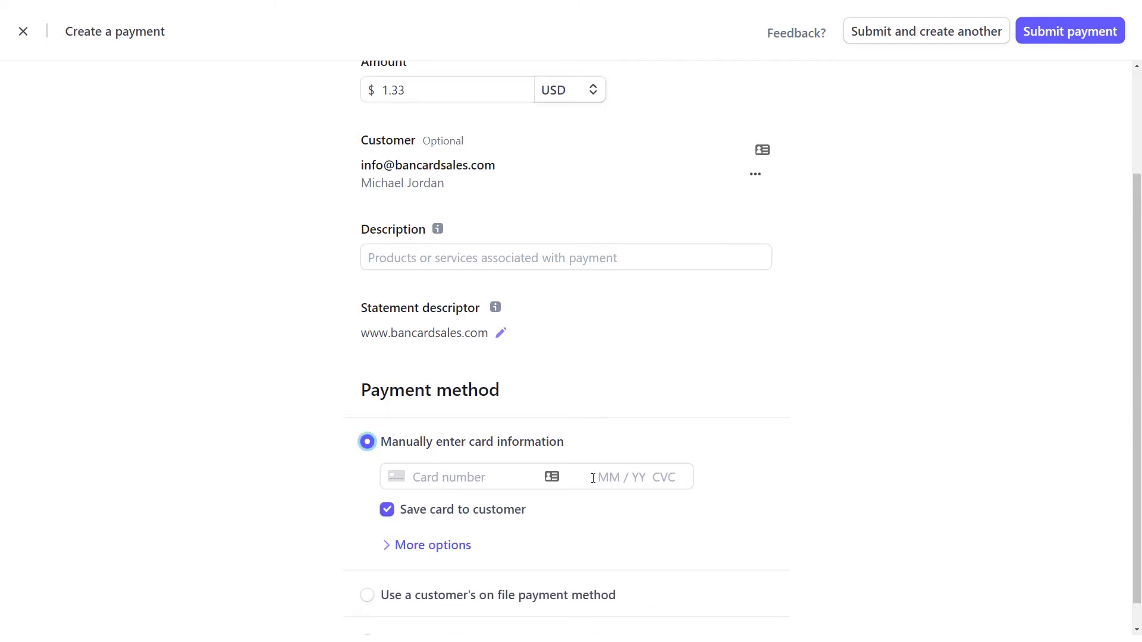
pyautogui.click(387, 510)
# - Toggle Save card to customer a few times, leaving the card unsaved
pyautogui.click(387, 510)
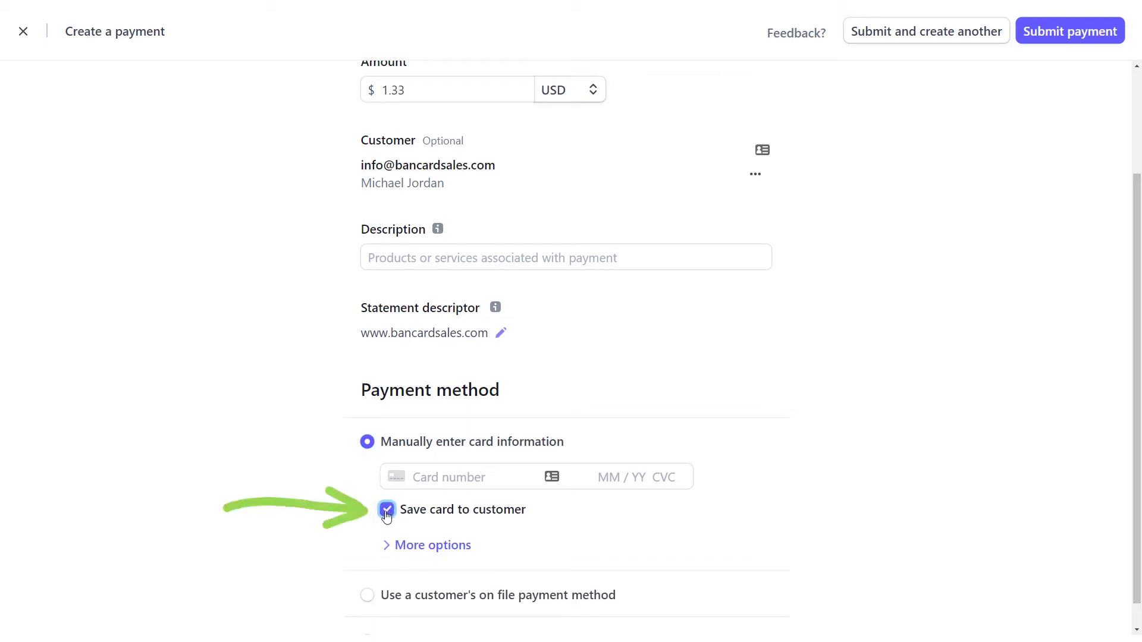
pyautogui.click(388, 511)
pyautogui.click(387, 511)
pyautogui.click(387, 511)
# - Expand More options and leave Capture funds later turned off
pyautogui.scroll(-1, 387, 512)
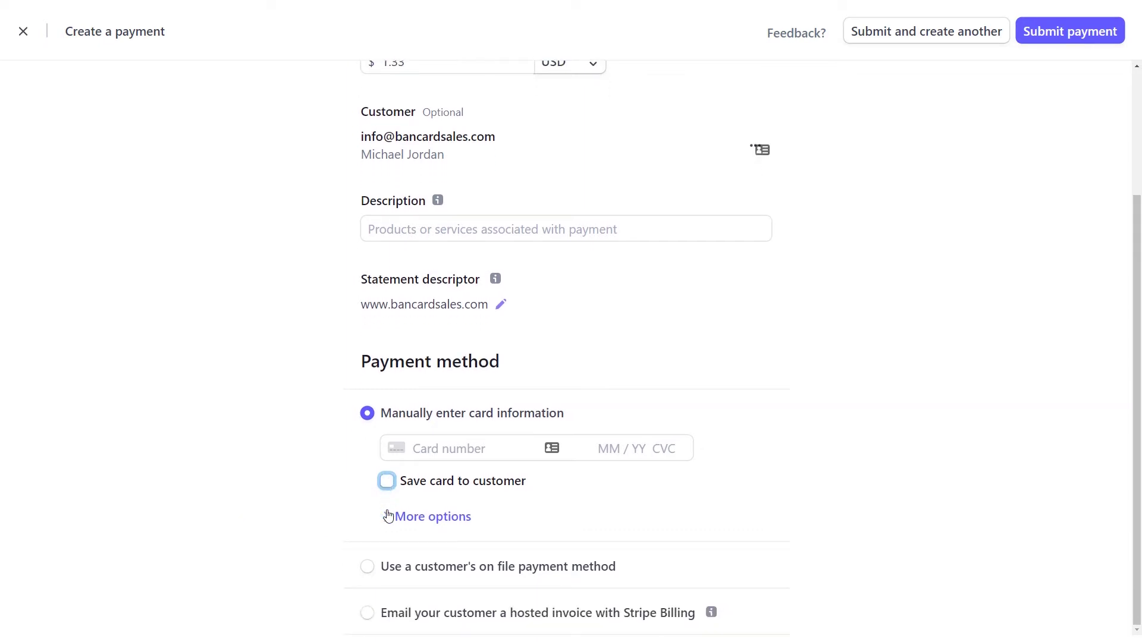
pyautogui.click(388, 516)
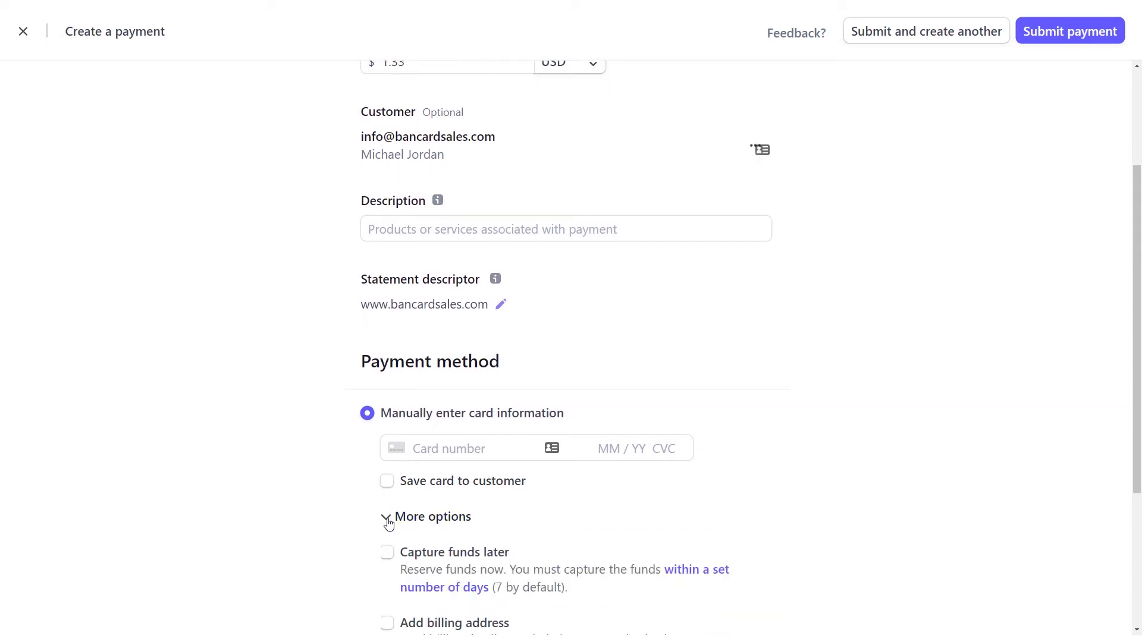
pyautogui.scroll(-4, 443, 506)
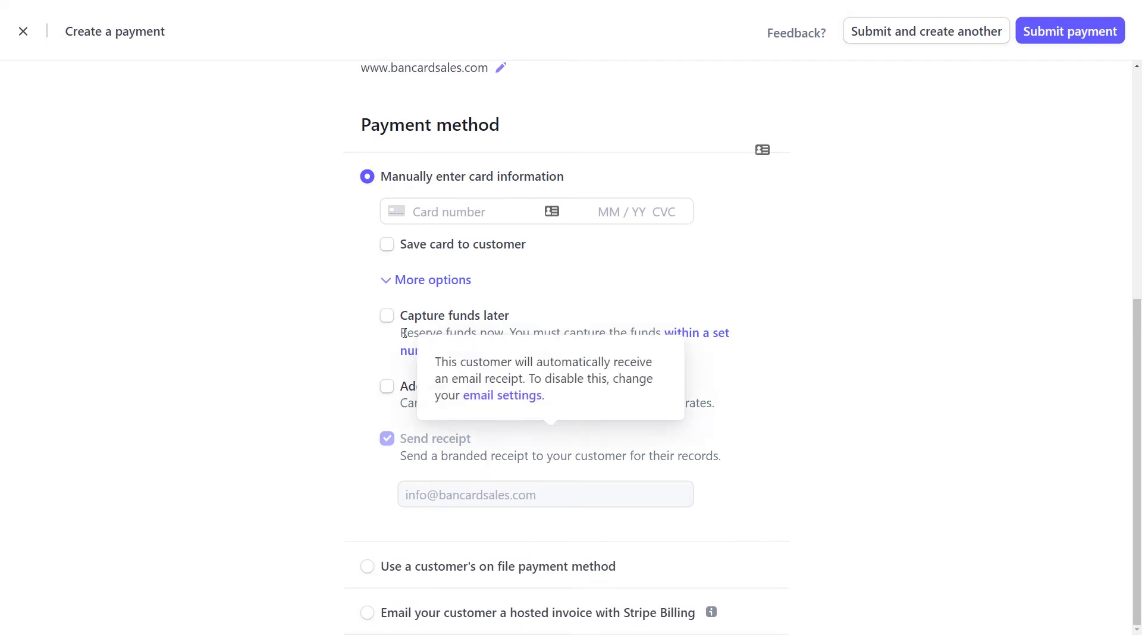
pyautogui.click(387, 317)
pyautogui.click(387, 317)
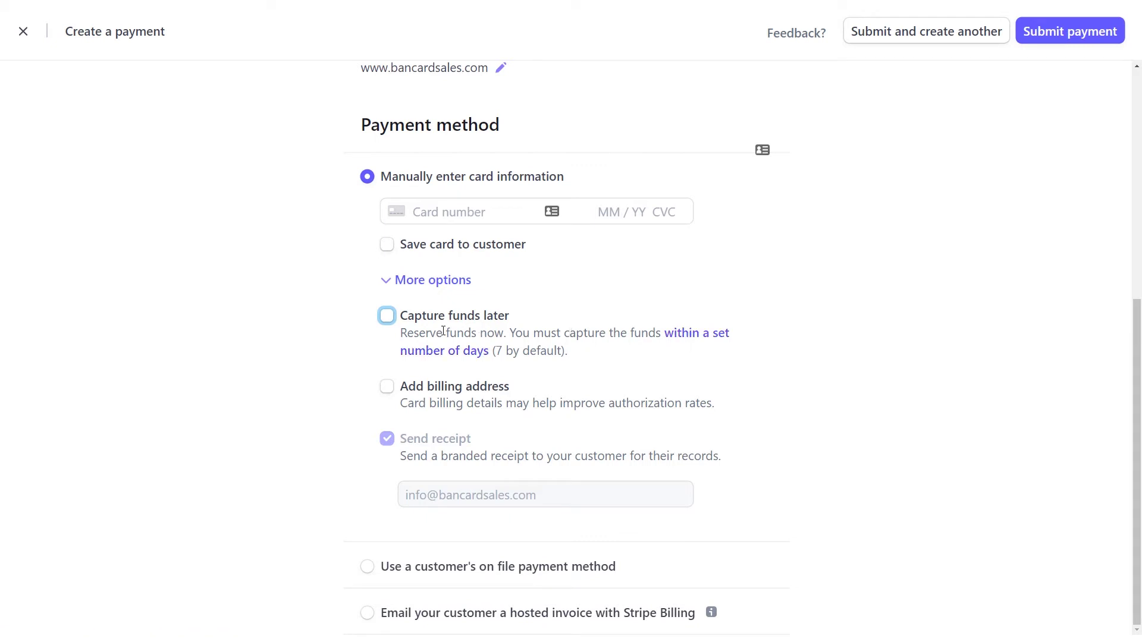
pyautogui.moveTo(403, 332); pyautogui.dragTo(505, 332)
pyautogui.click(556, 321)
pyautogui.click(556, 321)
pyautogui.click(424, 390)
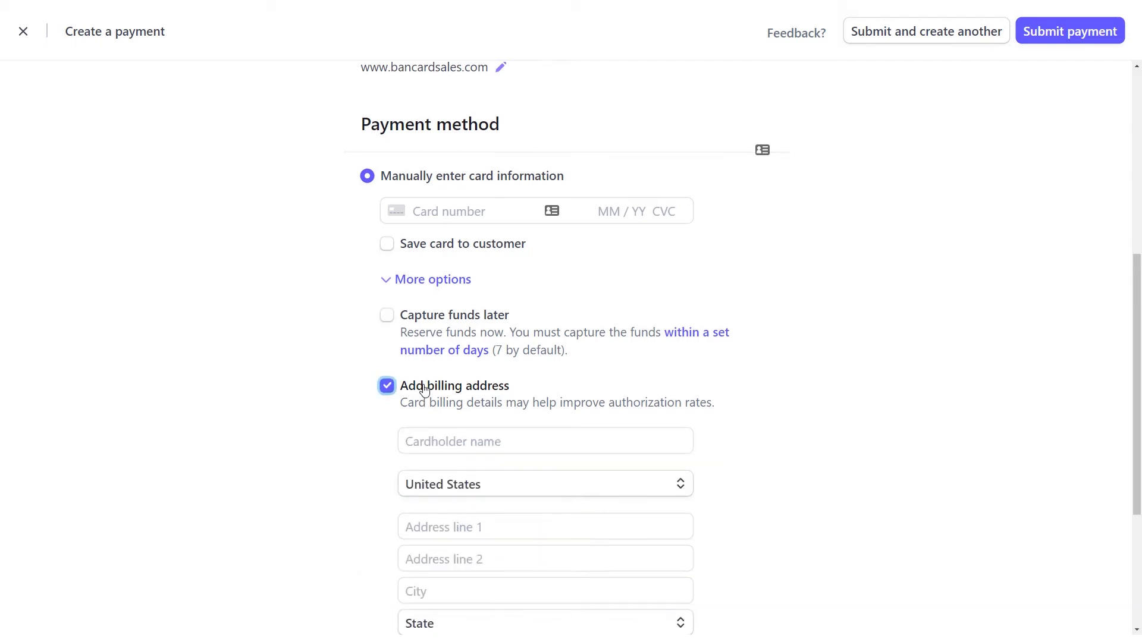
pyautogui.scroll(-4, 424, 391)
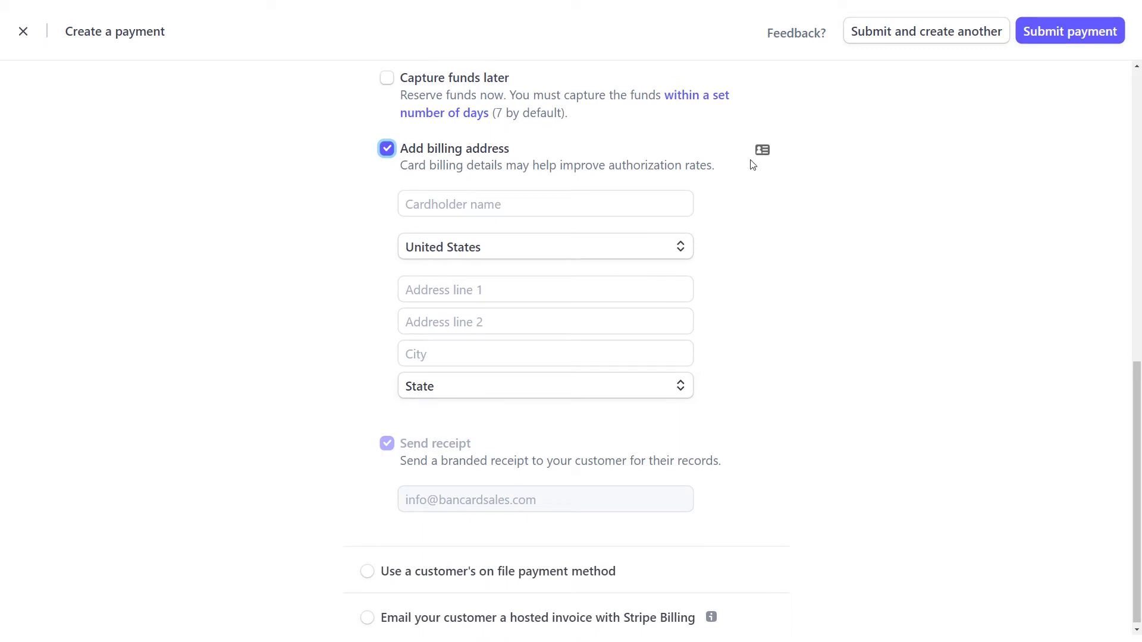
pyautogui.moveTo(418, 168); pyautogui.dragTo(721, 173)
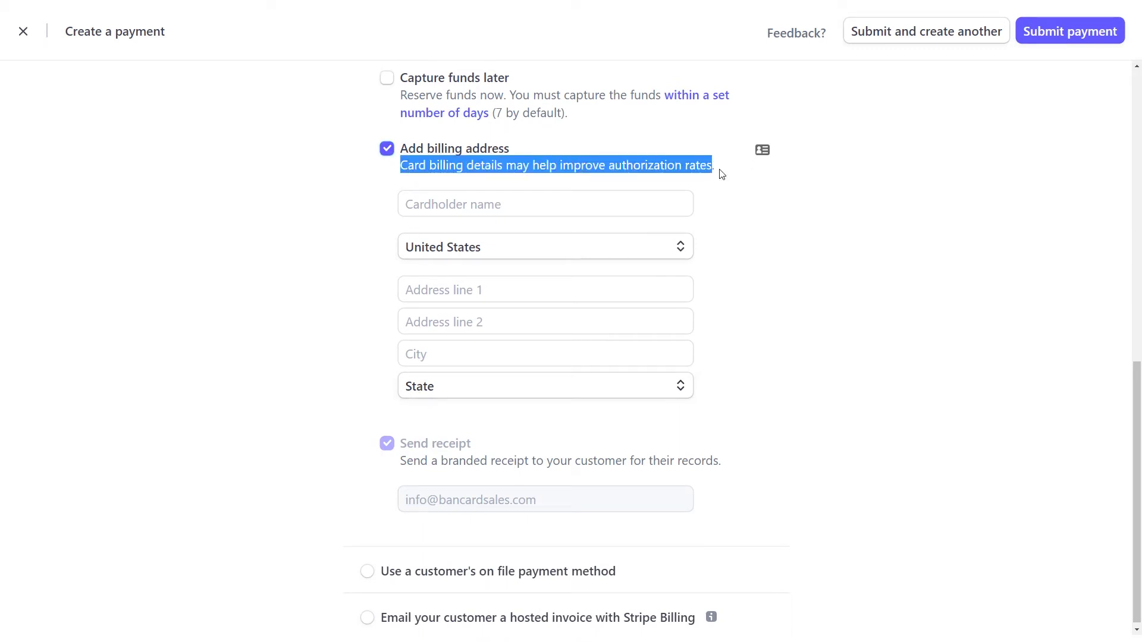
pyautogui.click(727, 174)
pyautogui.click(387, 148)
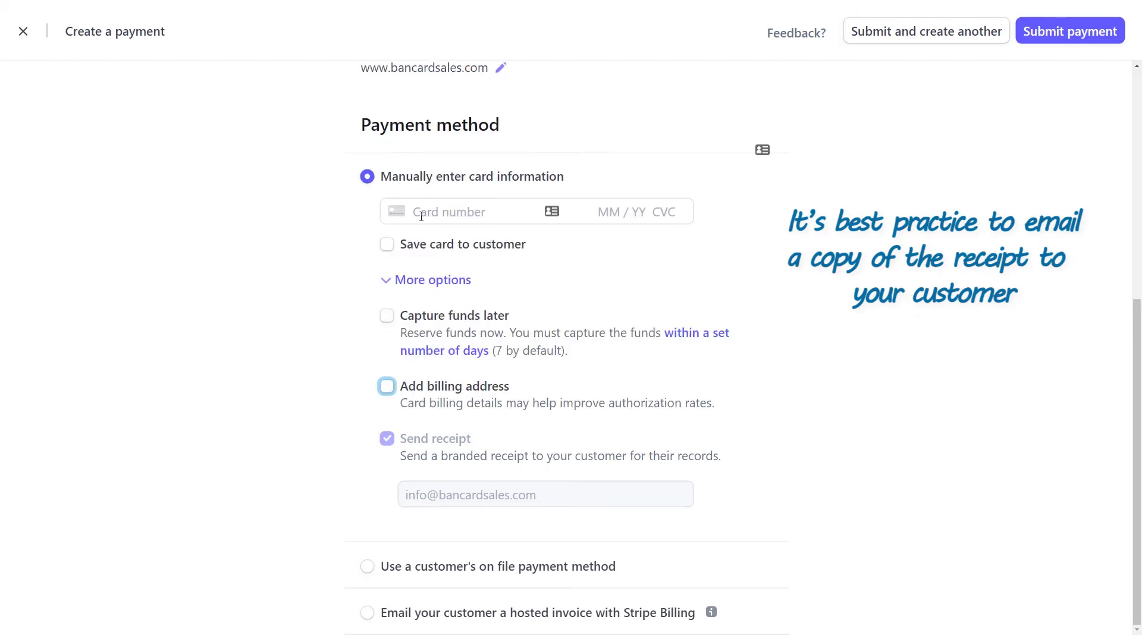
pyautogui.moveTo(418, 442)
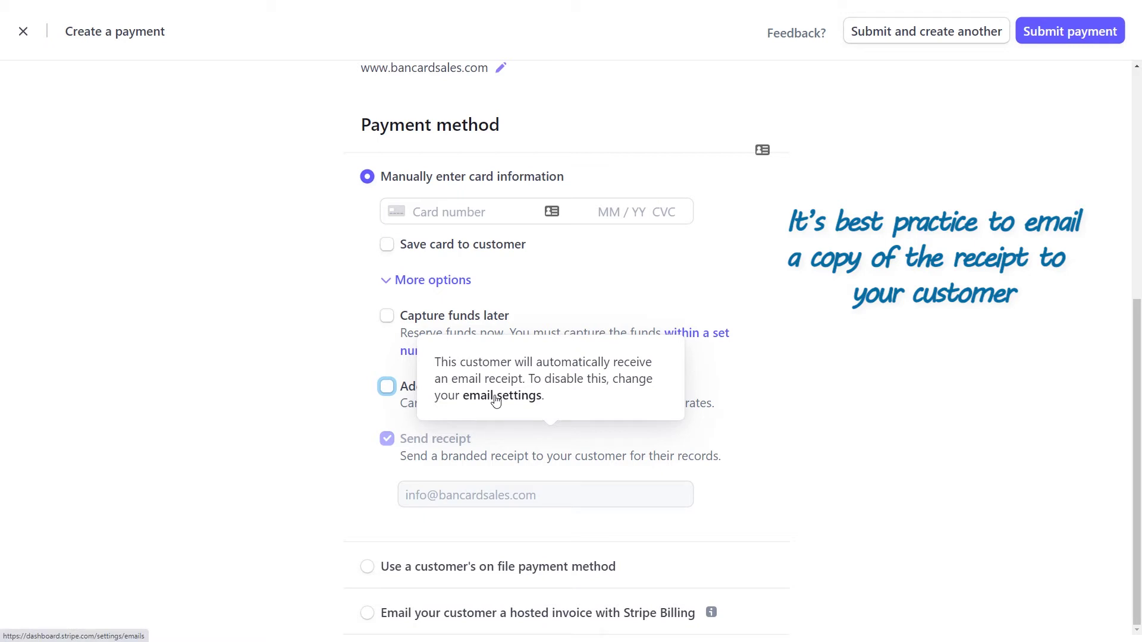
pyautogui.click(754, 473)
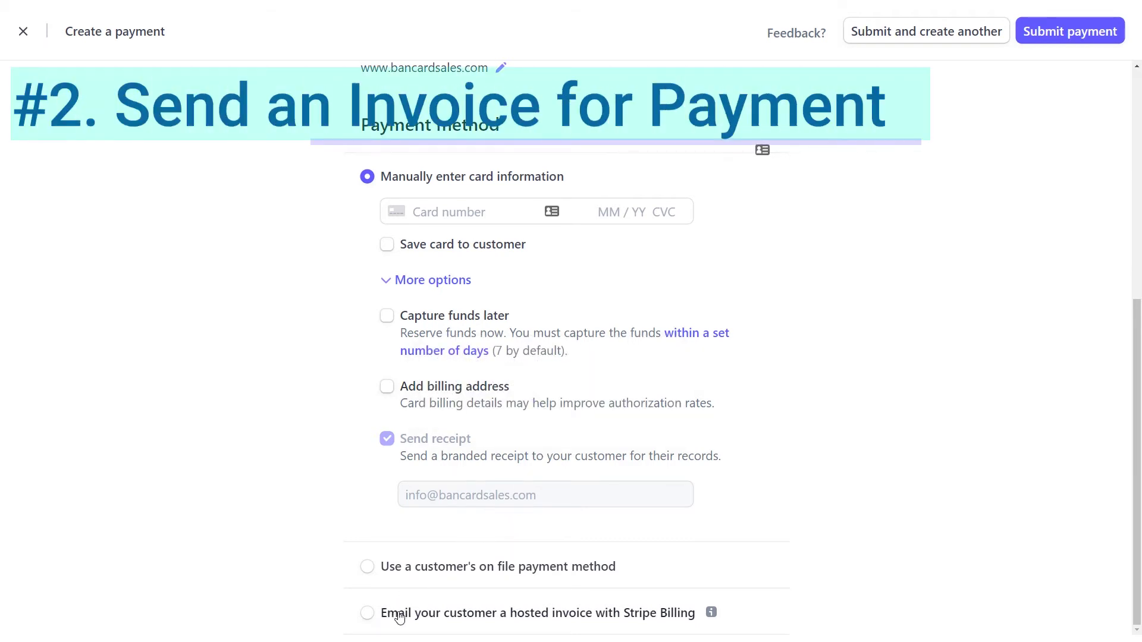
# - Switch to a hosted Stripe Billing invoice and change its due period from 30 to 15 days
pyautogui.moveTo(711, 615)
pyautogui.click(367, 613)
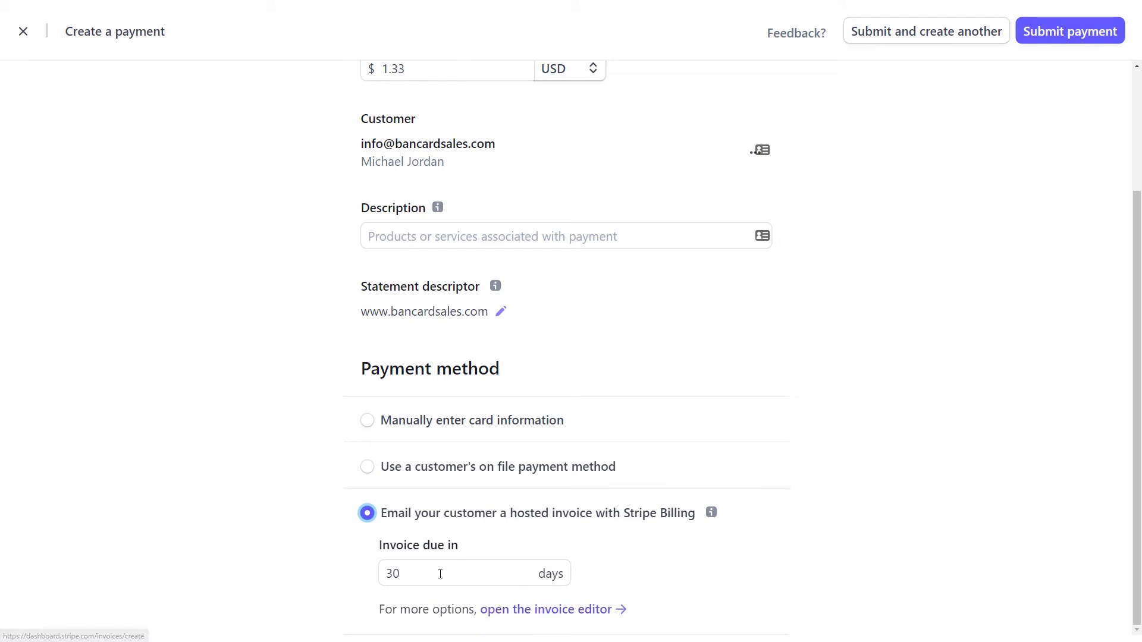
pyautogui.doubleClick(414, 575)
pyautogui.write('15')
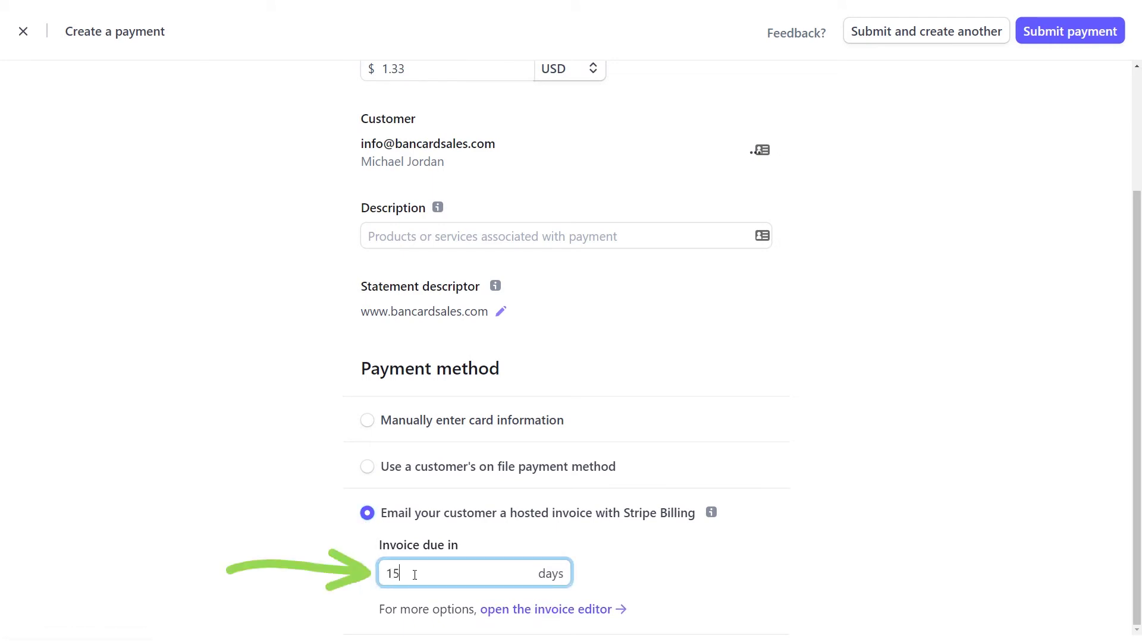
pyautogui.click(486, 543)
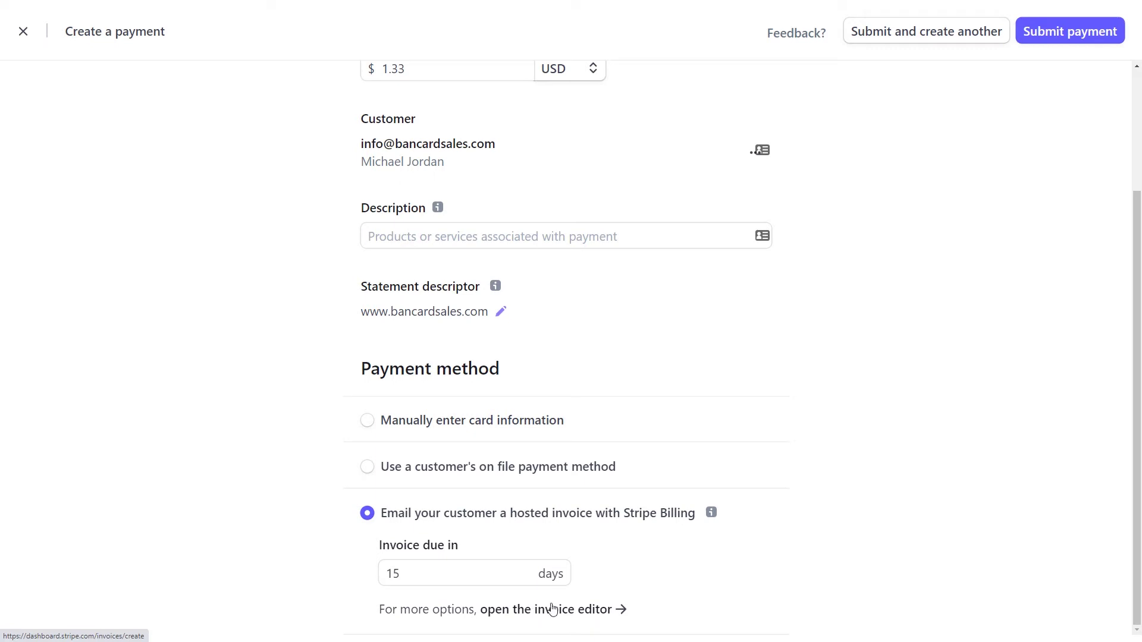
pyautogui.moveTo(711, 519)
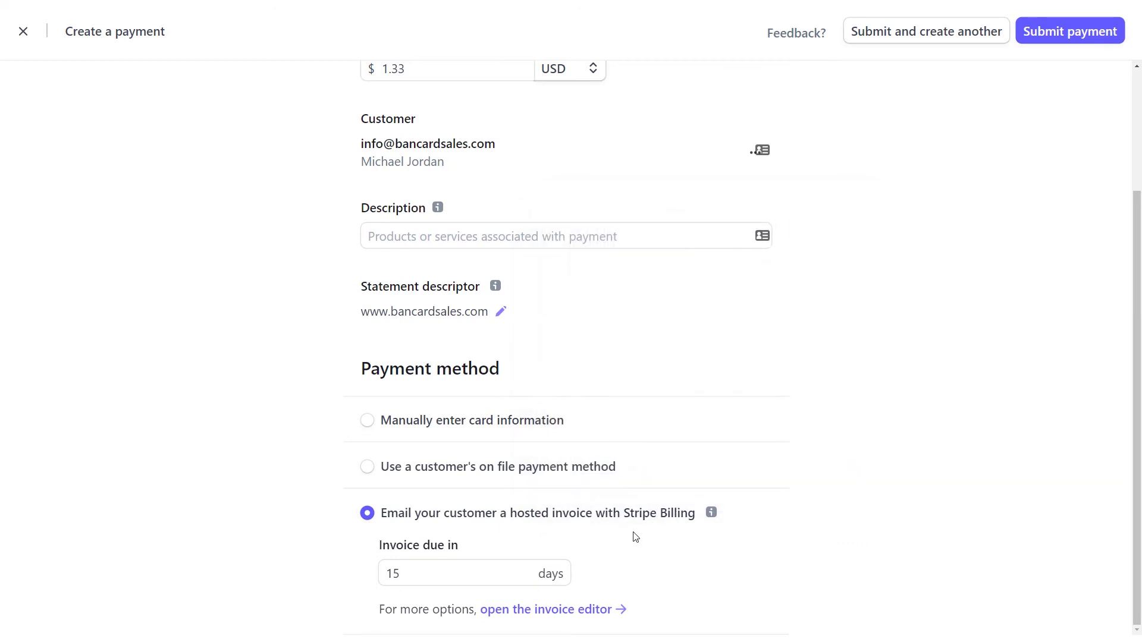
# - Charge the customer's saved card on file, keeping Capture funds later off under More options
pyautogui.click(397, 472)
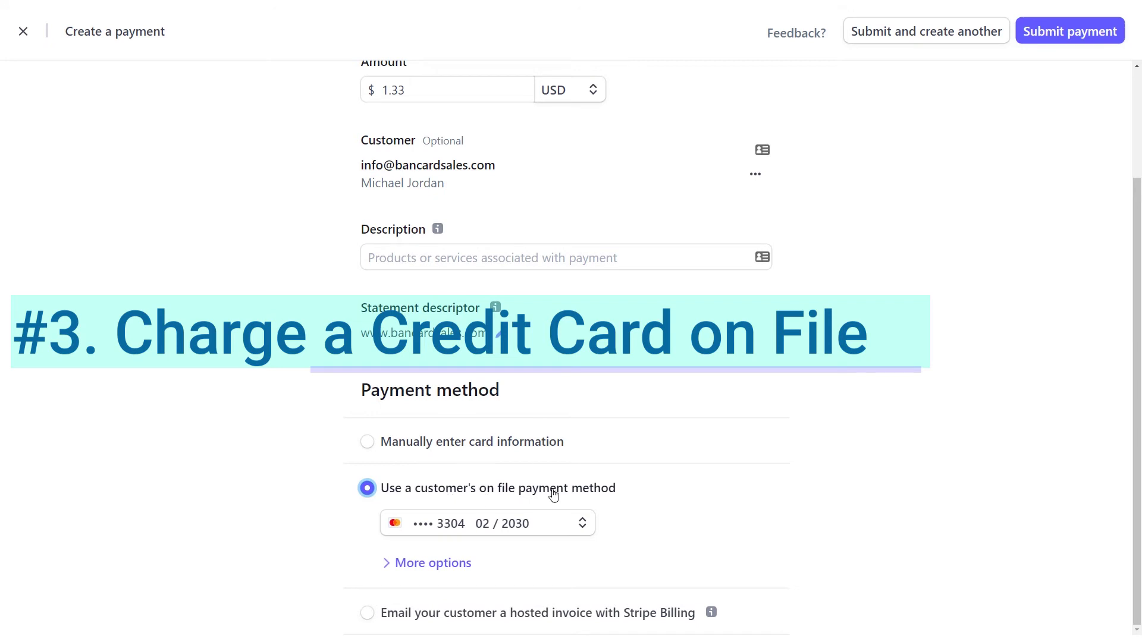
pyautogui.click(584, 524)
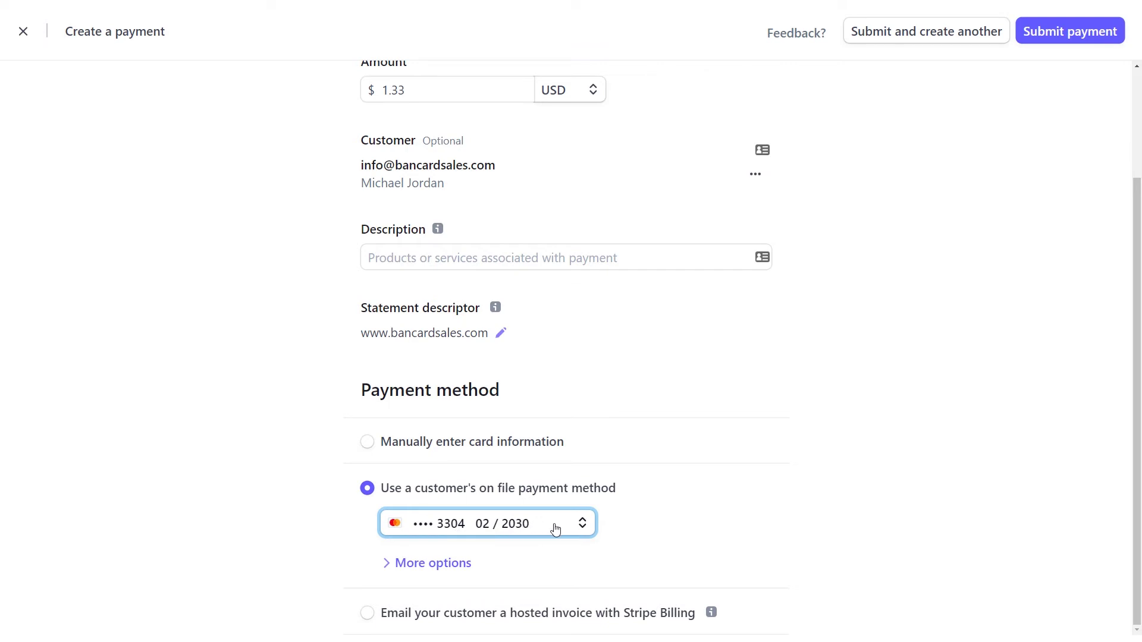
pyautogui.click(426, 566)
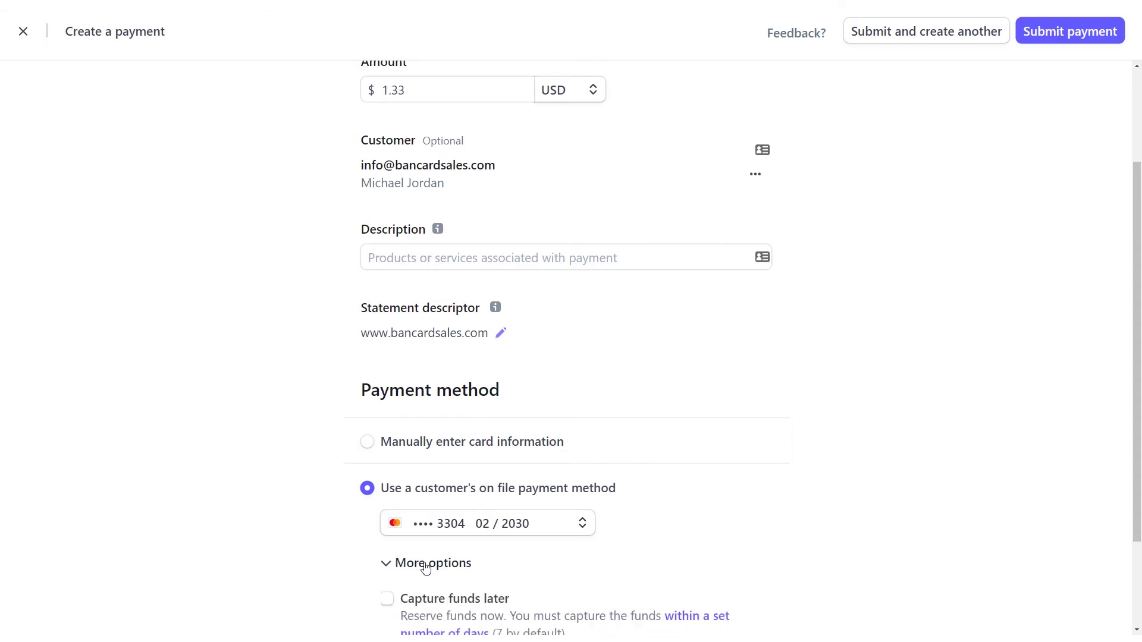
pyautogui.scroll(-3, 426, 565)
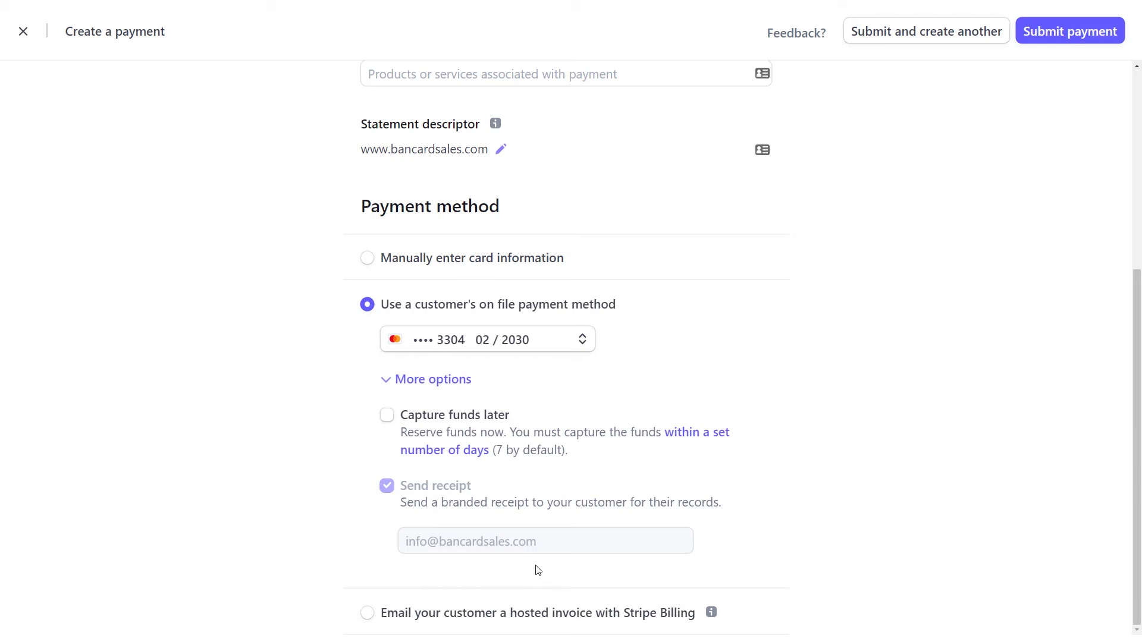
pyautogui.moveTo(435, 437)
pyautogui.click(405, 423)
pyautogui.click(405, 423)
# - Submit the $1.33 payment with the required description 'Jumpshot Lessons'
pyautogui.click(1058, 33)
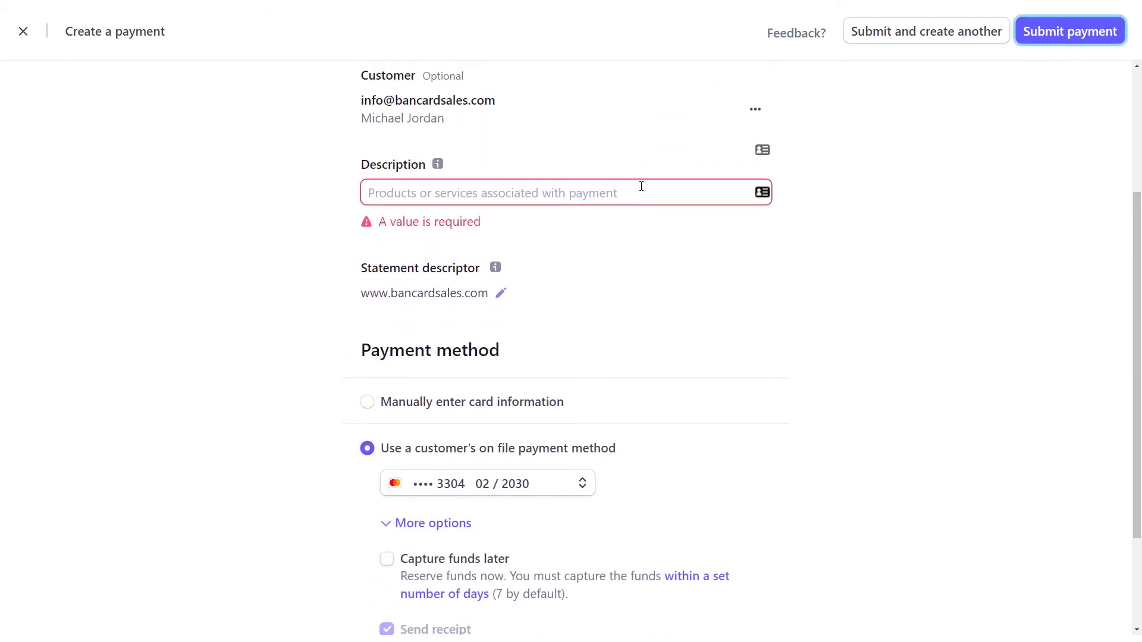
pyautogui.click(641, 187)
pyautogui.write('Jumpshot Lessons')
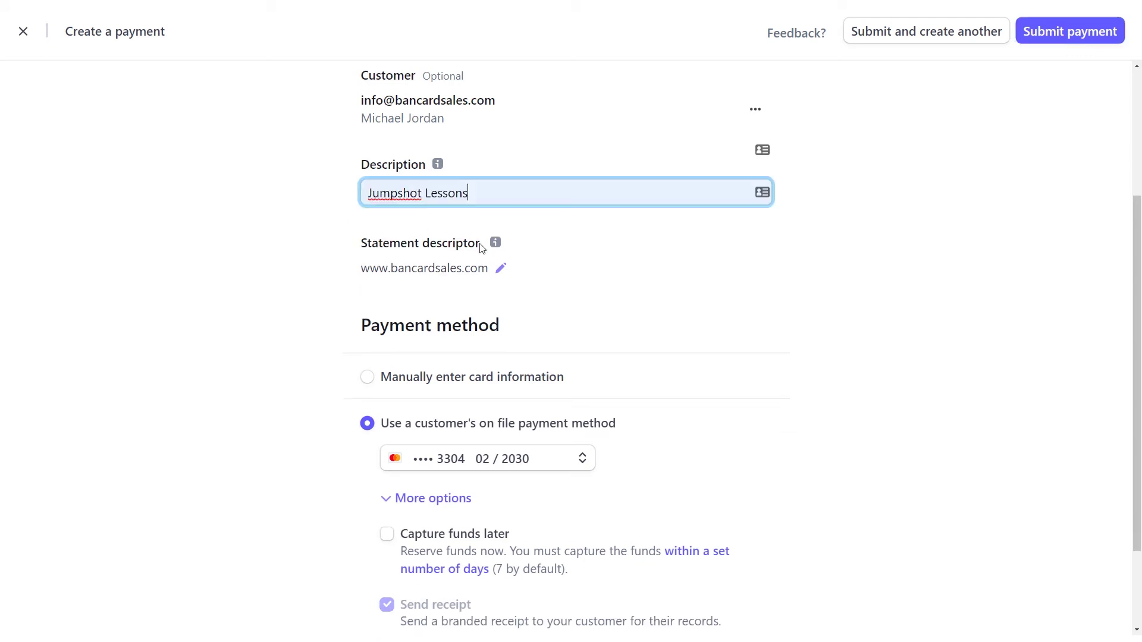
pyautogui.click(1048, 34)
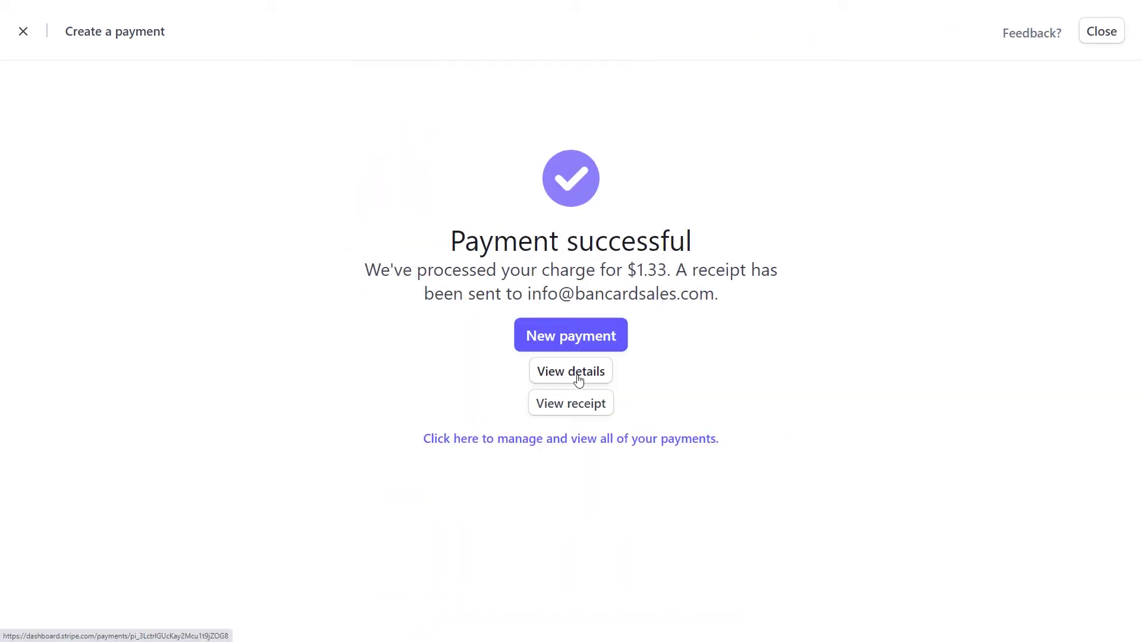
# - View the receipt, close it, and open the payment's full details
pyautogui.click(572, 406)
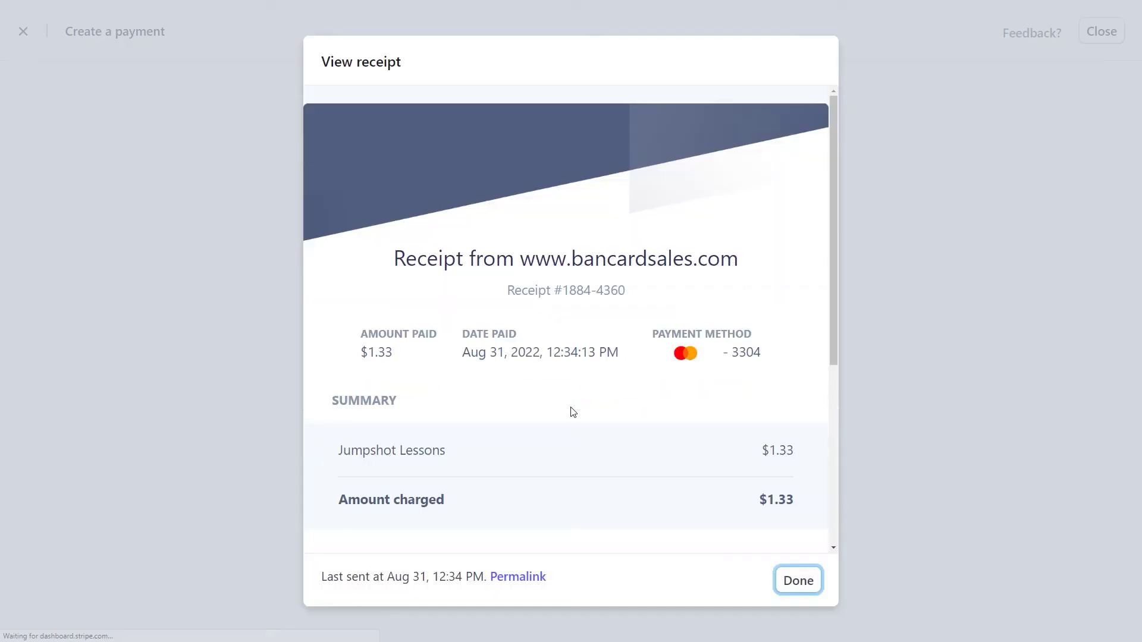
pyautogui.click(800, 582)
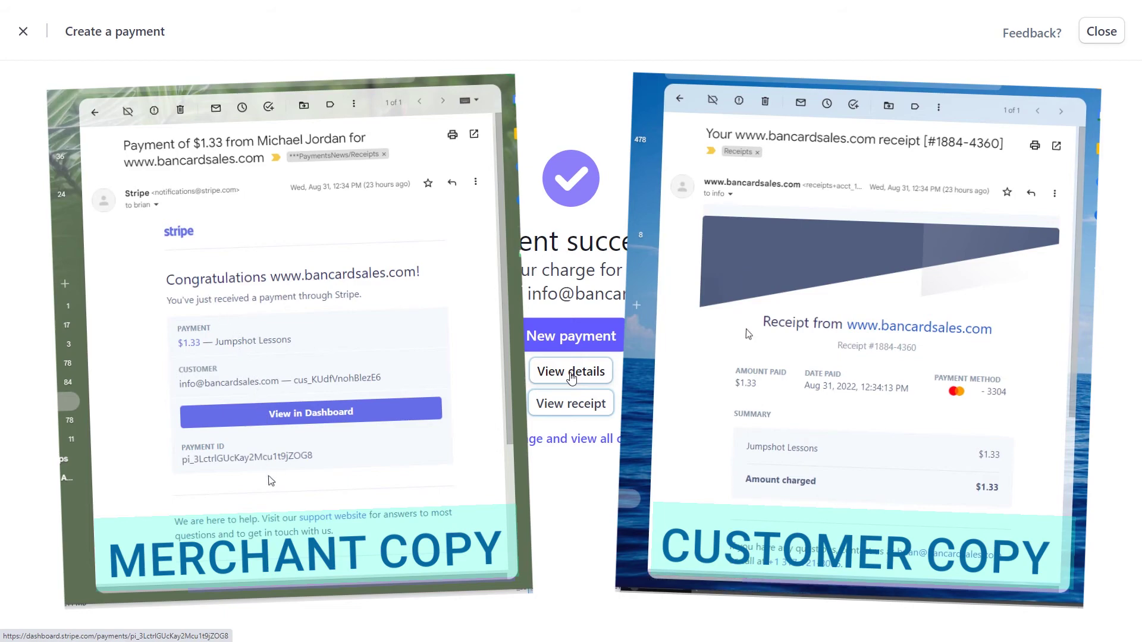
pyautogui.click(570, 373)
# - Scroll the payment details page to review the fee, net amount and payment method
pyautogui.scroll(-4, 747, 371)
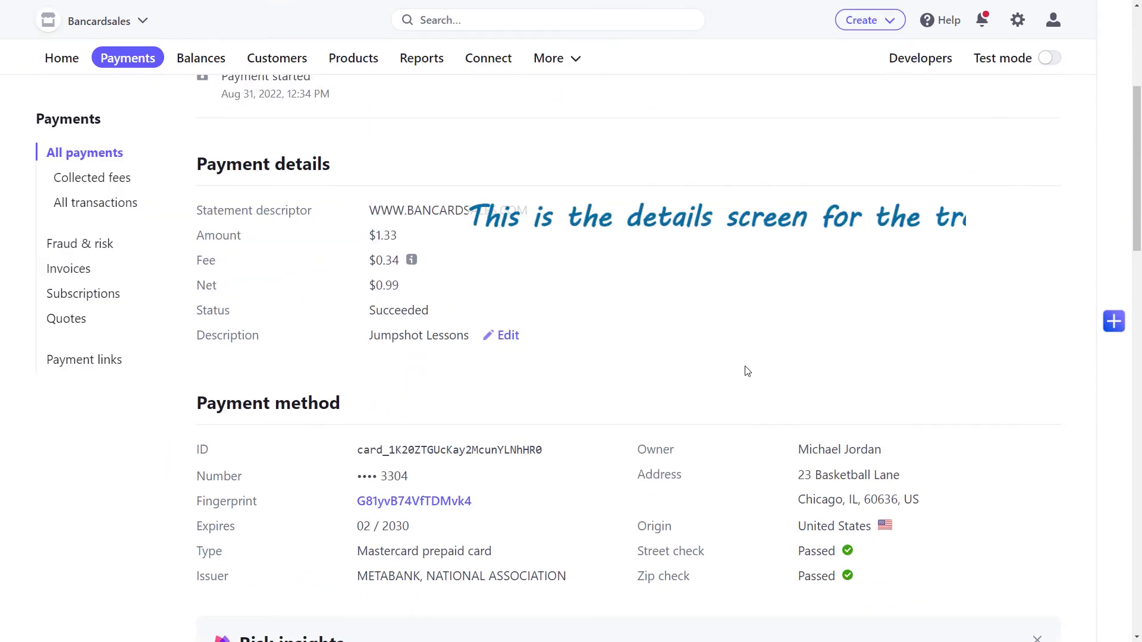
pyautogui.scroll(-1, 747, 371)
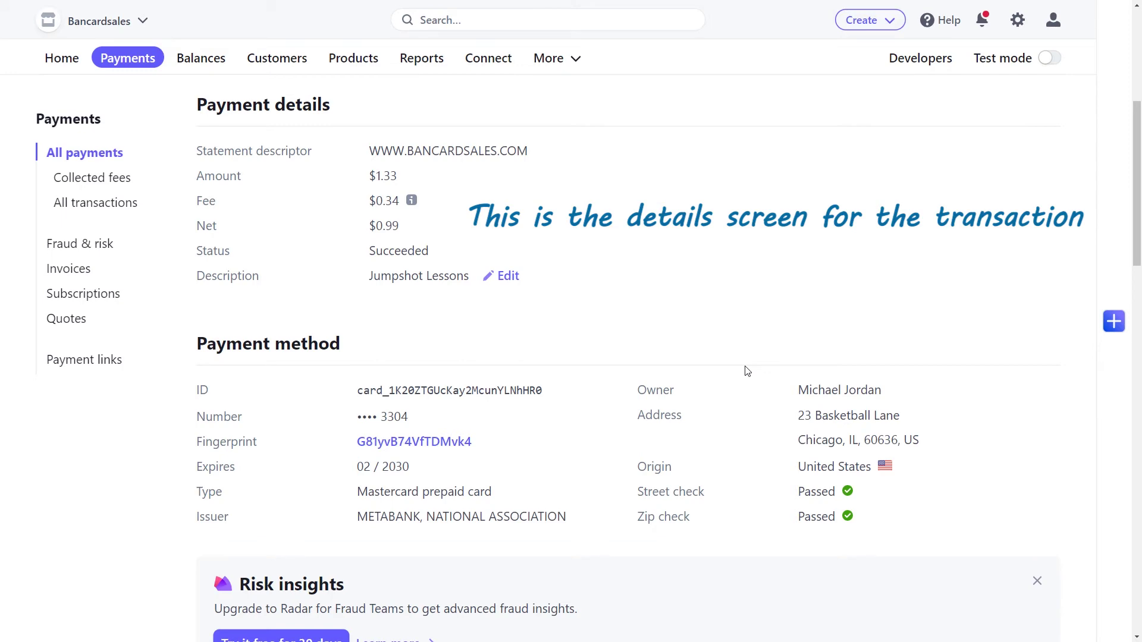
pyautogui.scroll(6, 747, 371)
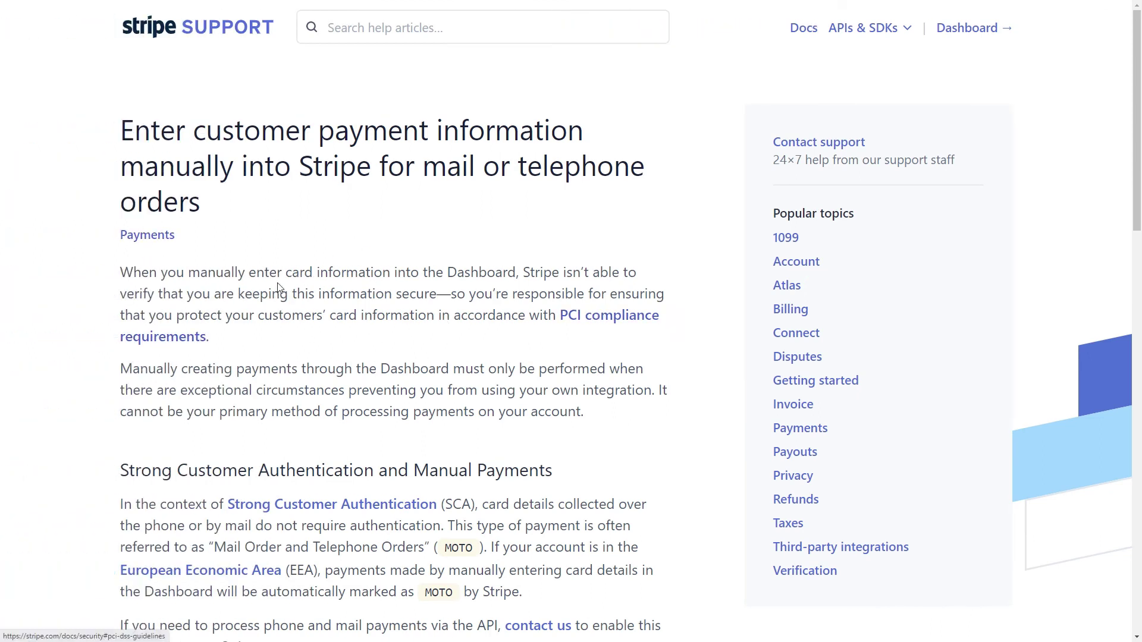
pyautogui.moveTo(120, 271); pyautogui.dragTo(440, 290)
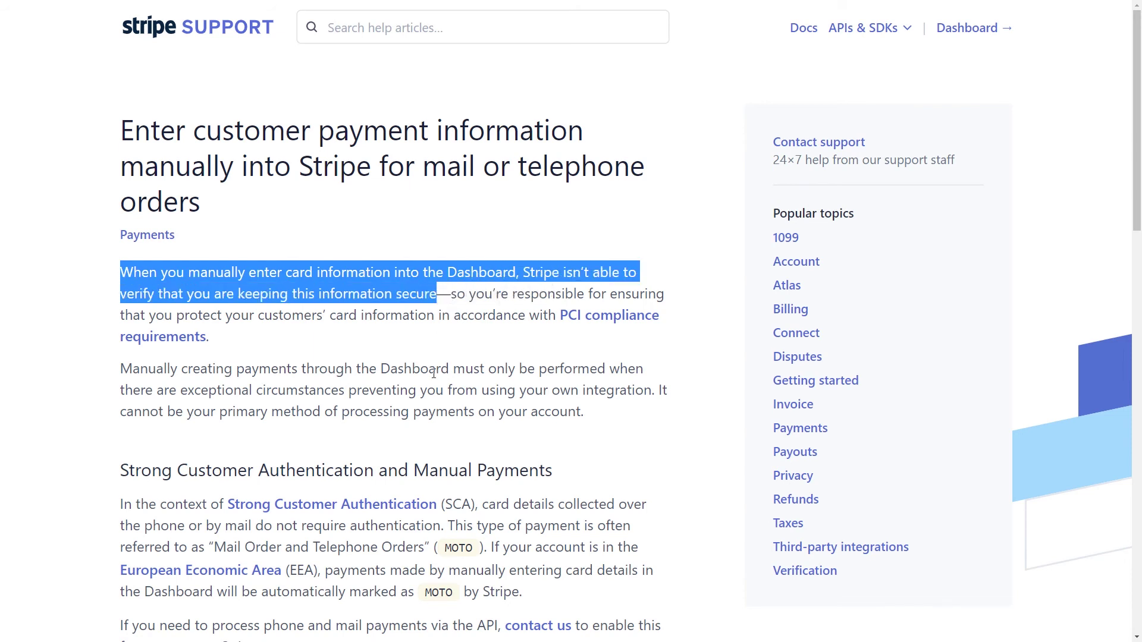
pyautogui.click(404, 357)
pyautogui.scroll(-1, 226, 366)
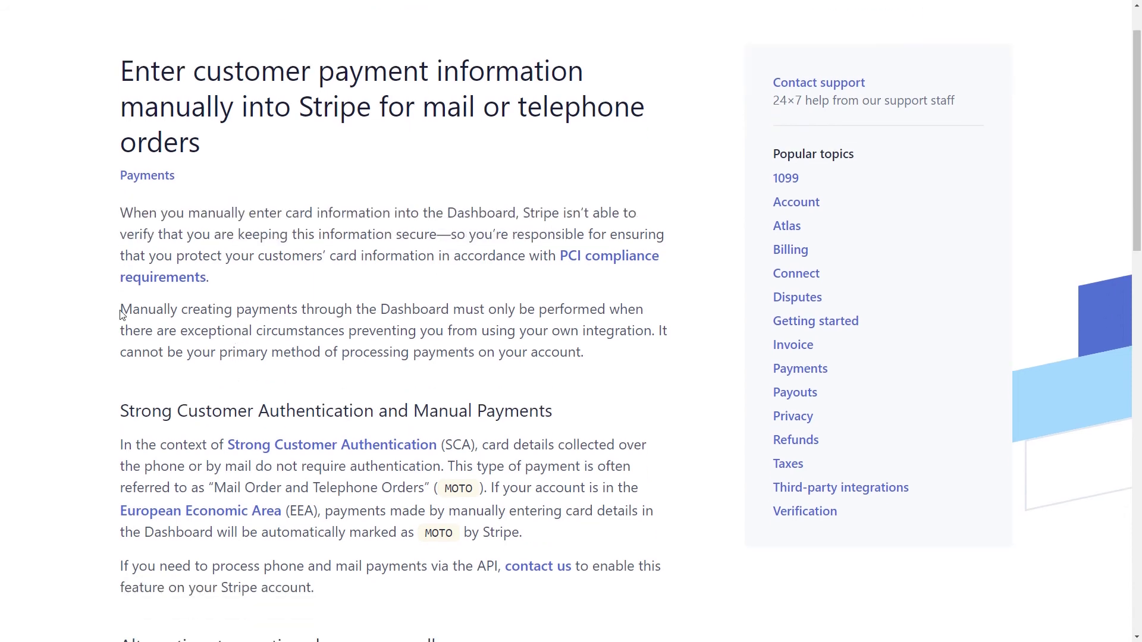
pyautogui.moveTo(120, 320)
pyautogui.mouseDown()
pyautogui.moveTo(485, 322)
pyautogui.moveTo(624, 310)
pyautogui.moveTo(648, 311)
pyautogui.moveTo(600, 309)
pyautogui.moveTo(564, 330)
pyautogui.moveTo(415, 331)
pyautogui.moveTo(657, 331)
pyautogui.mouseUp()
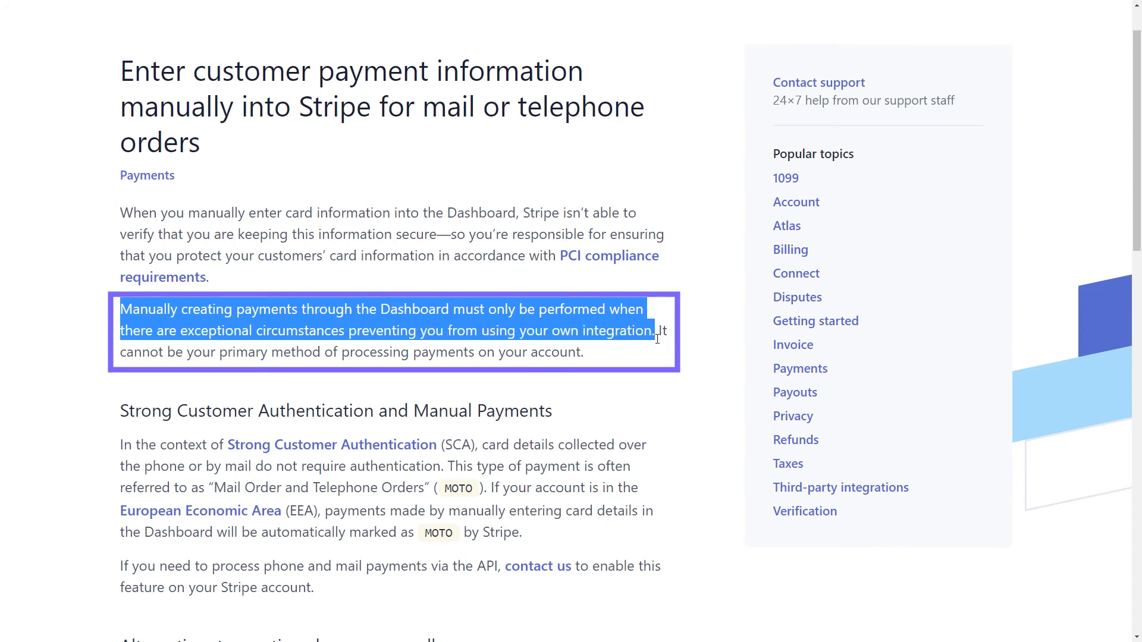
pyautogui.click(670, 369)
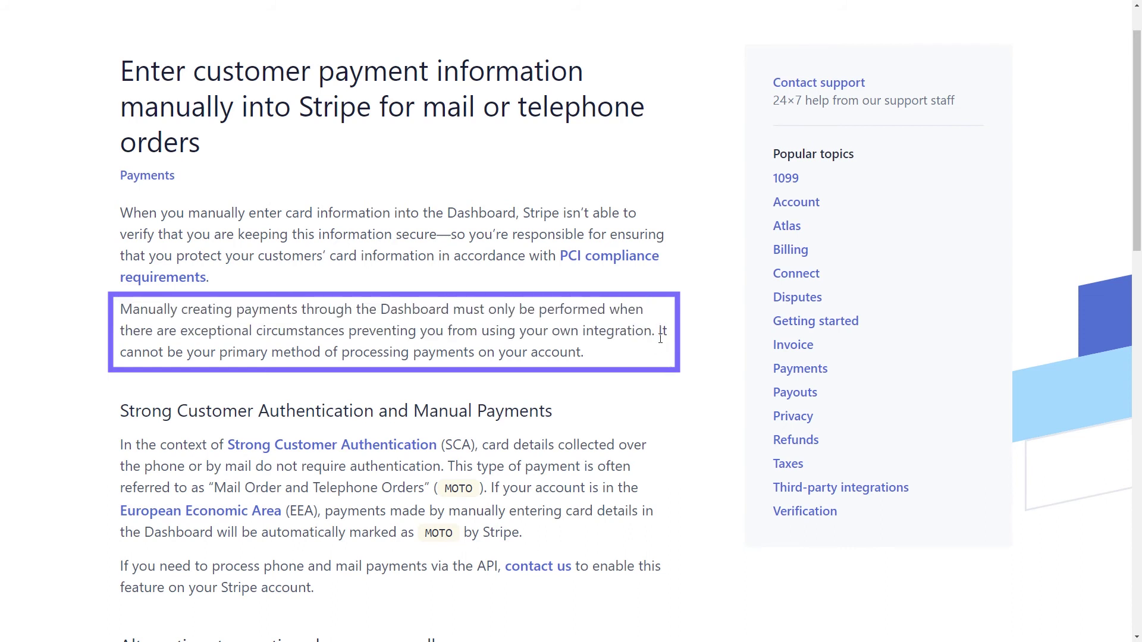
pyautogui.moveTo(660, 339); pyautogui.dragTo(665, 351)
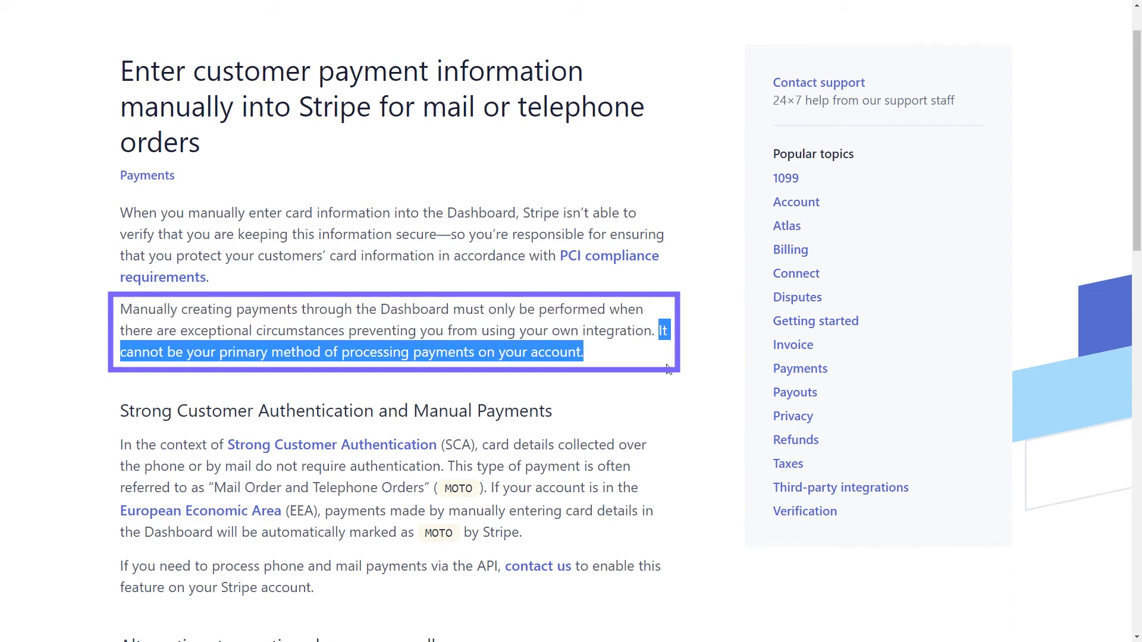
pyautogui.click(668, 369)
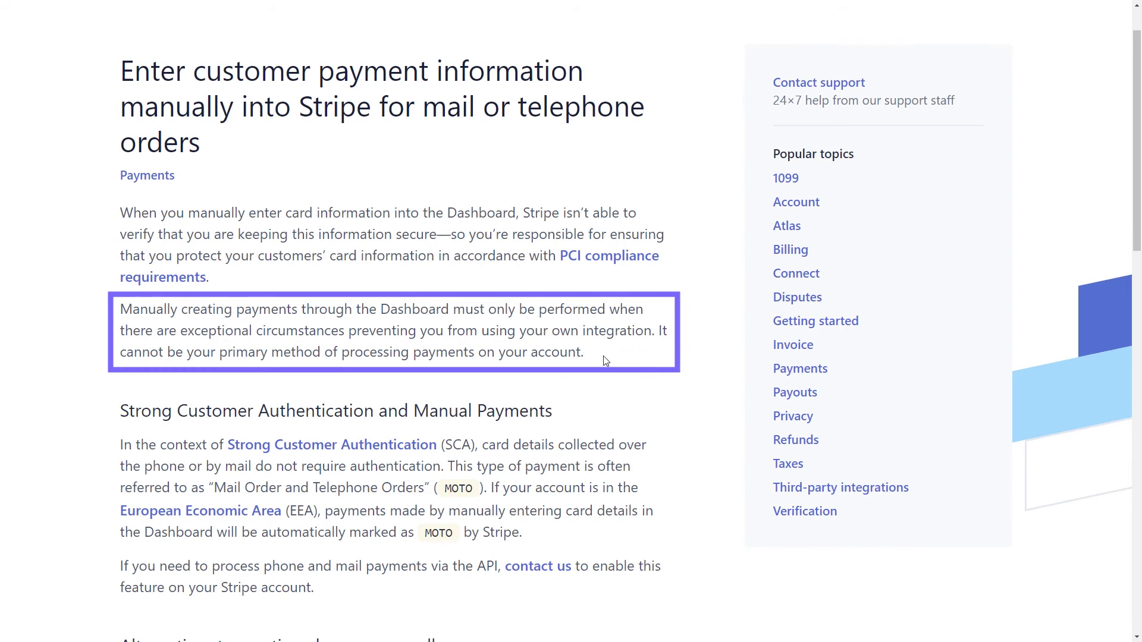
pyautogui.scroll(-3, 598, 356)
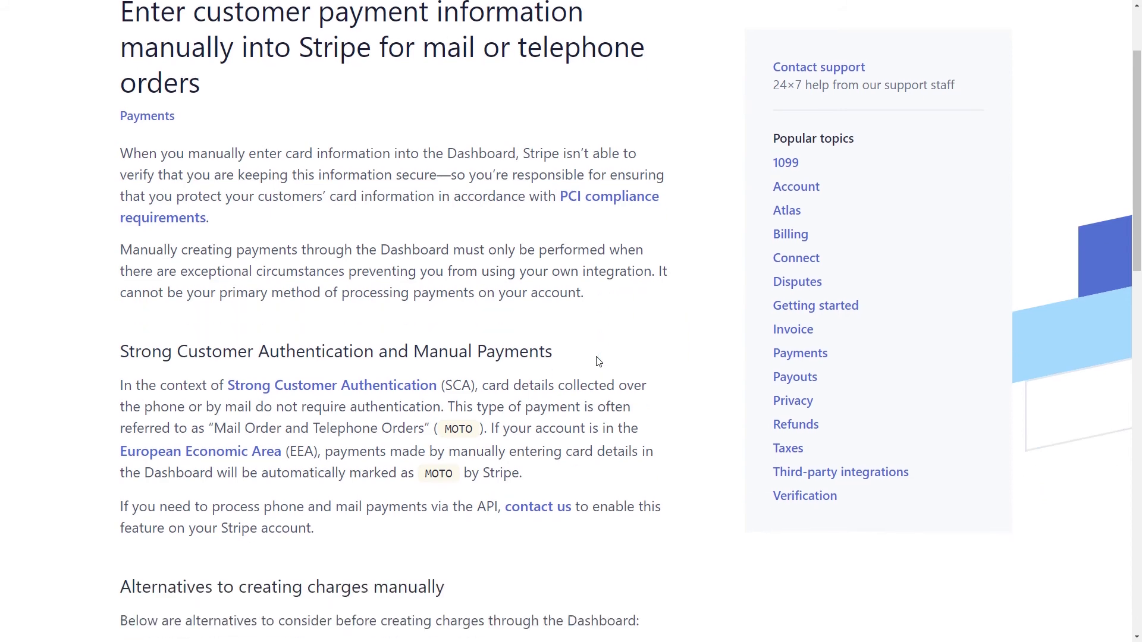
pyautogui.scroll(-3, 598, 362)
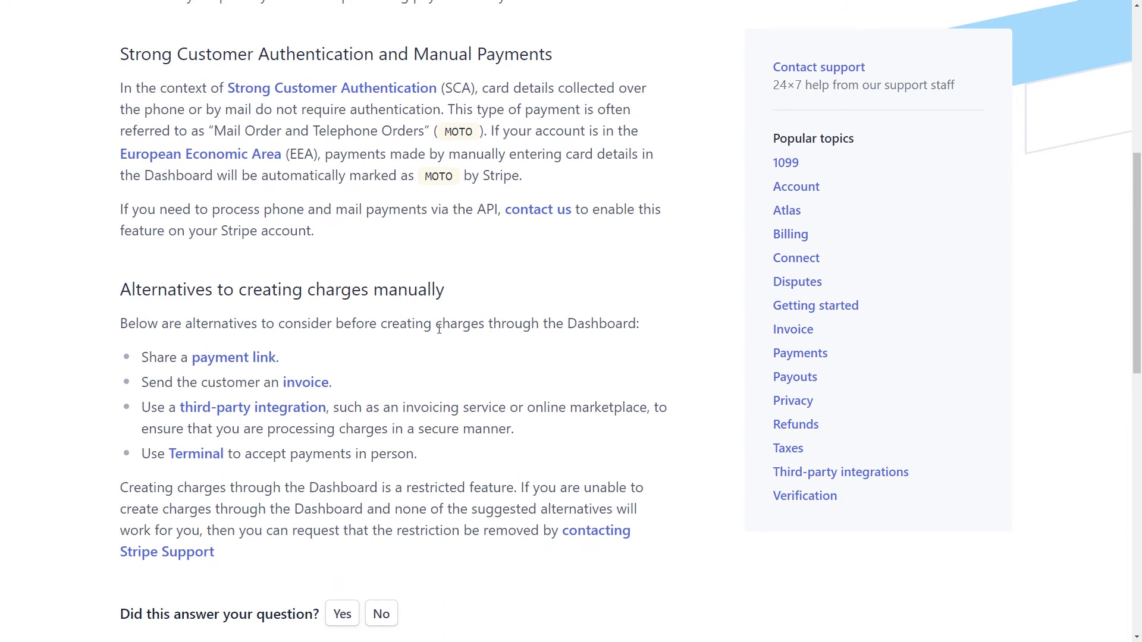
pyautogui.moveTo(119, 291); pyautogui.dragTo(530, 289)
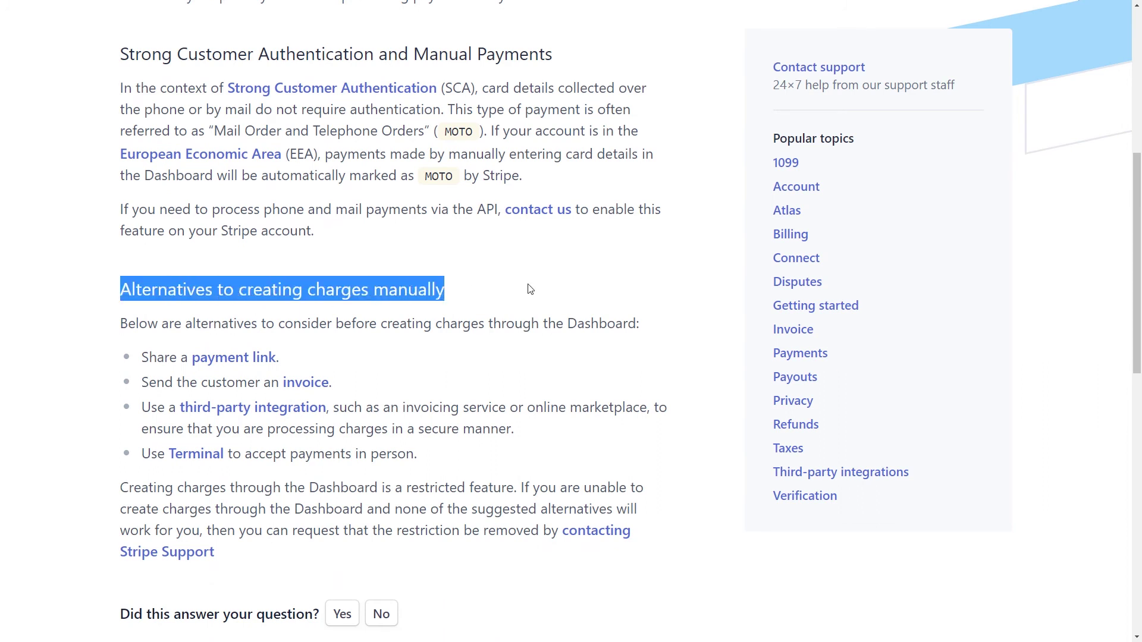
pyautogui.click(531, 289)
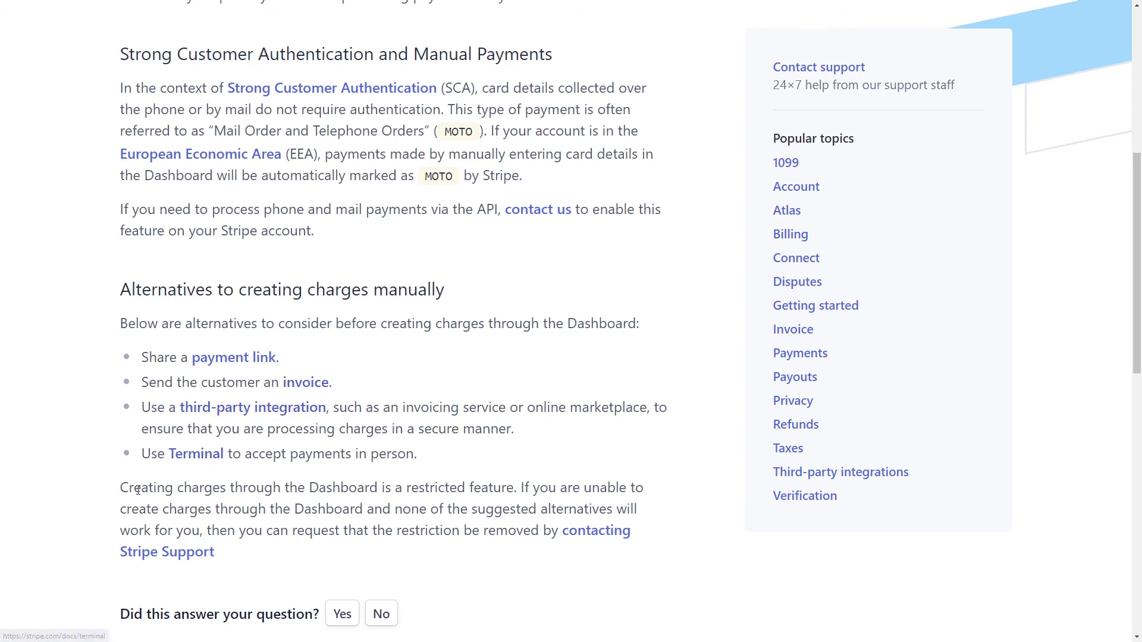
pyautogui.moveTo(121, 488); pyautogui.dragTo(519, 487)
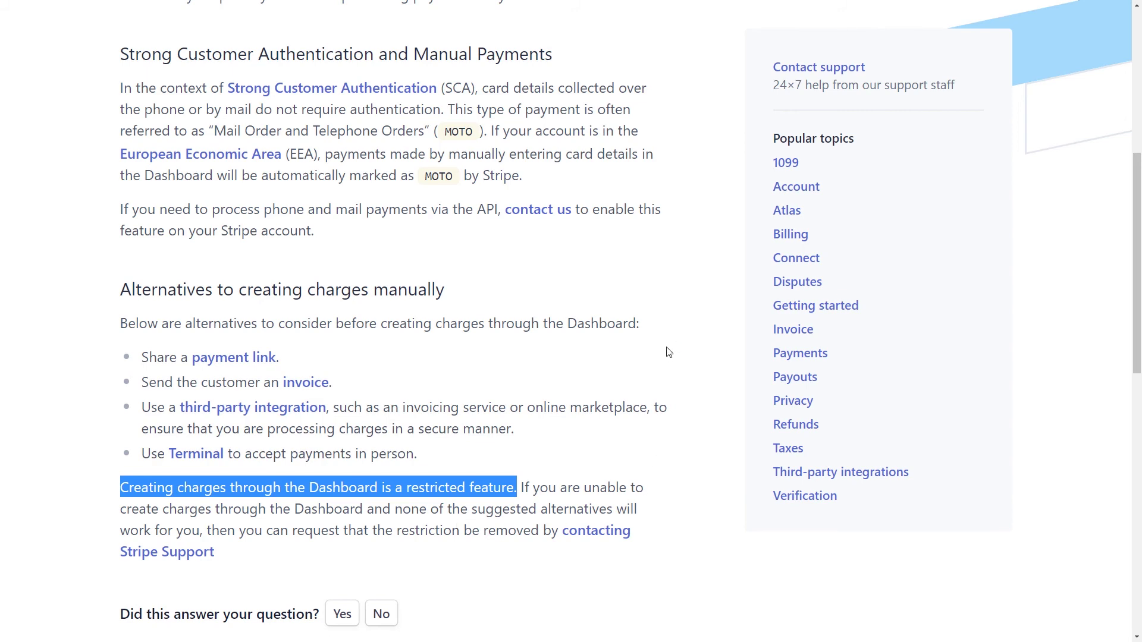
pyautogui.scroll(5, 668, 352)
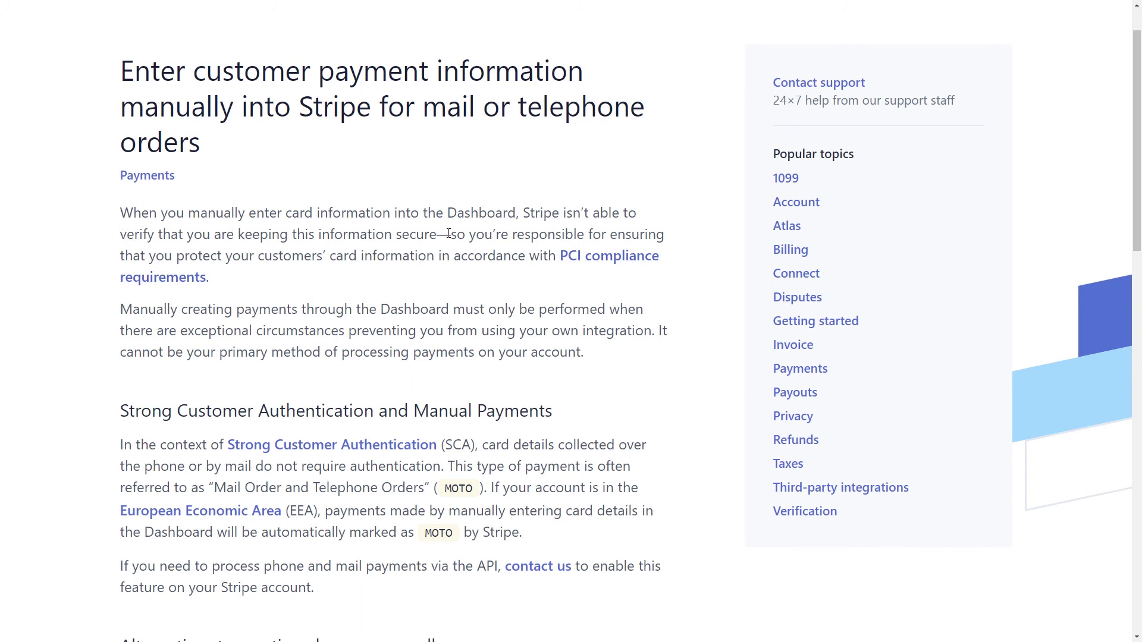
pyautogui.moveTo(451, 234); pyautogui.dragTo(595, 271)
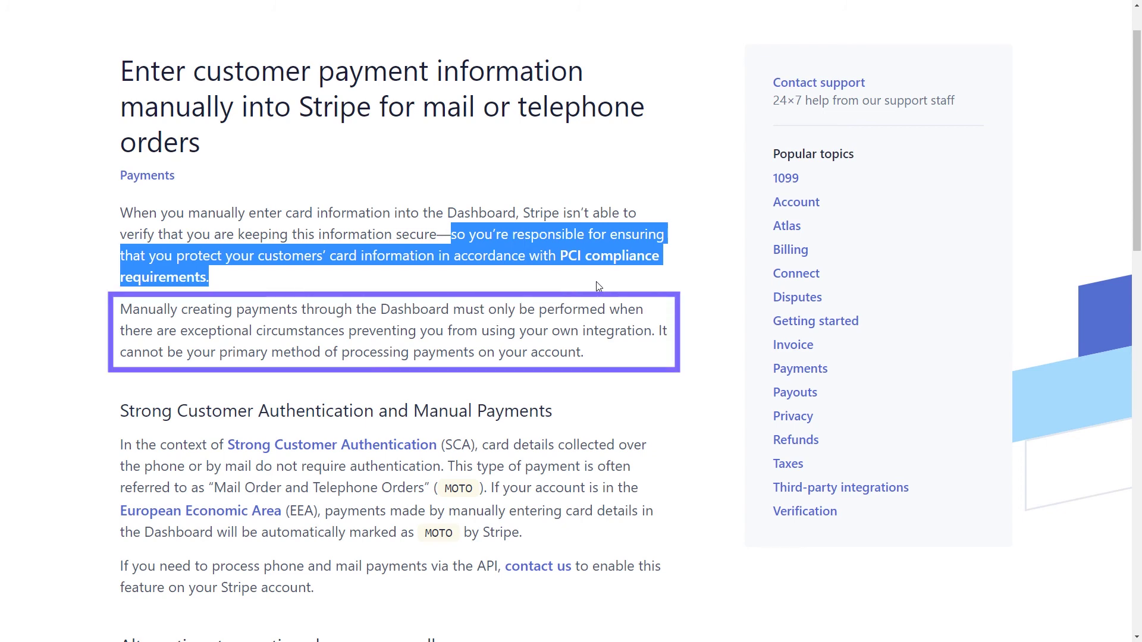
pyautogui.click(595, 280)
pyautogui.scroll(-6, 596, 280)
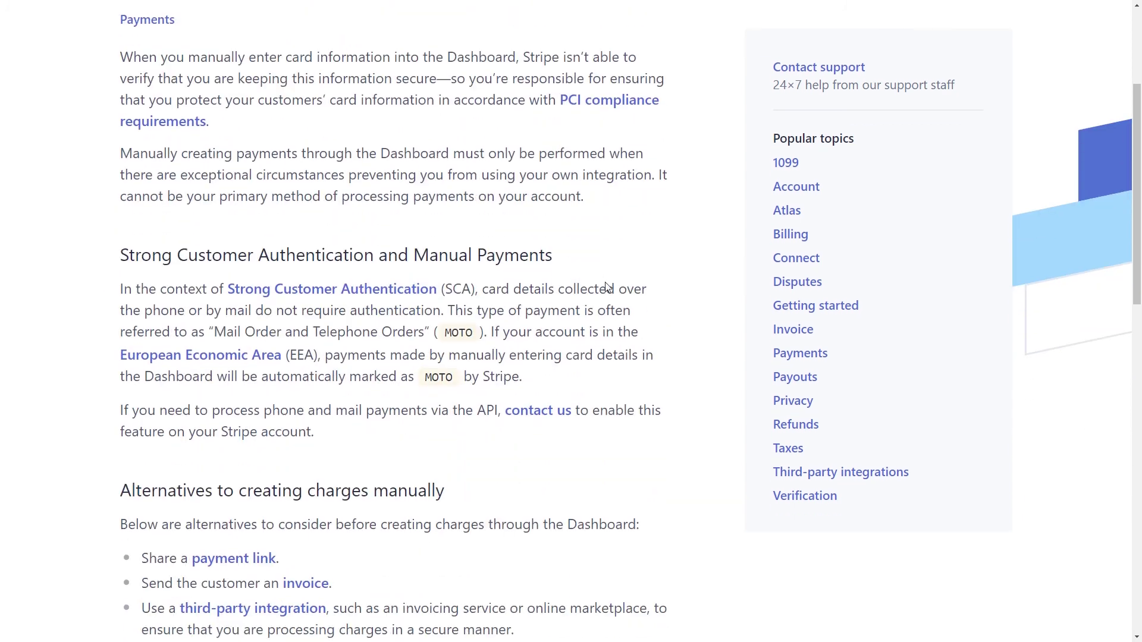
pyautogui.scroll(-2, 608, 289)
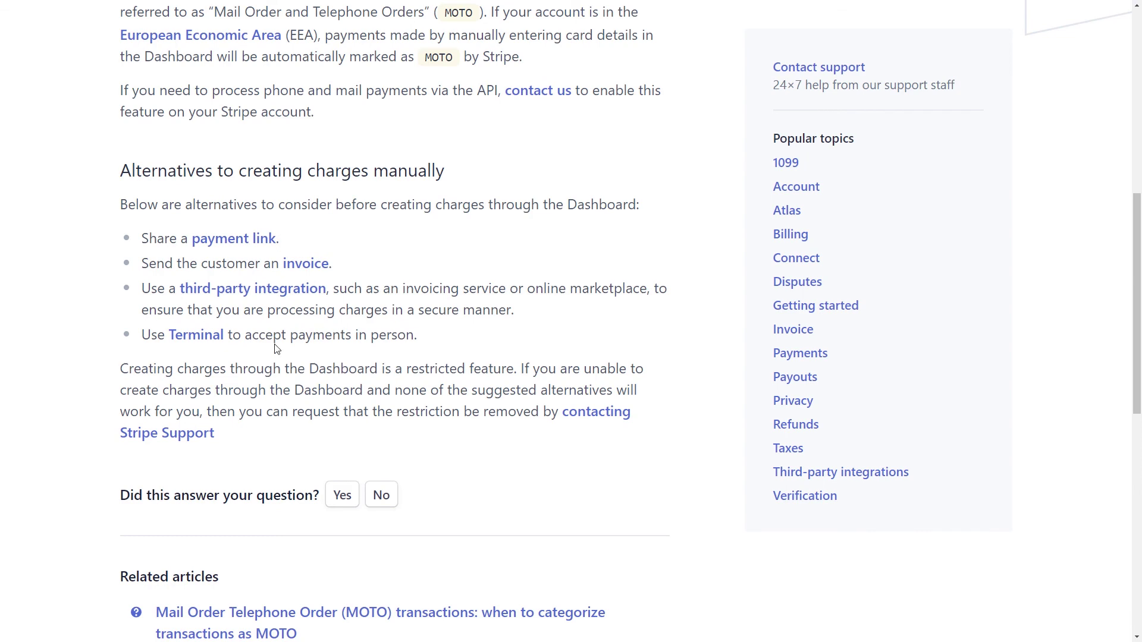
pyautogui.moveTo(122, 370); pyautogui.dragTo(515, 370)
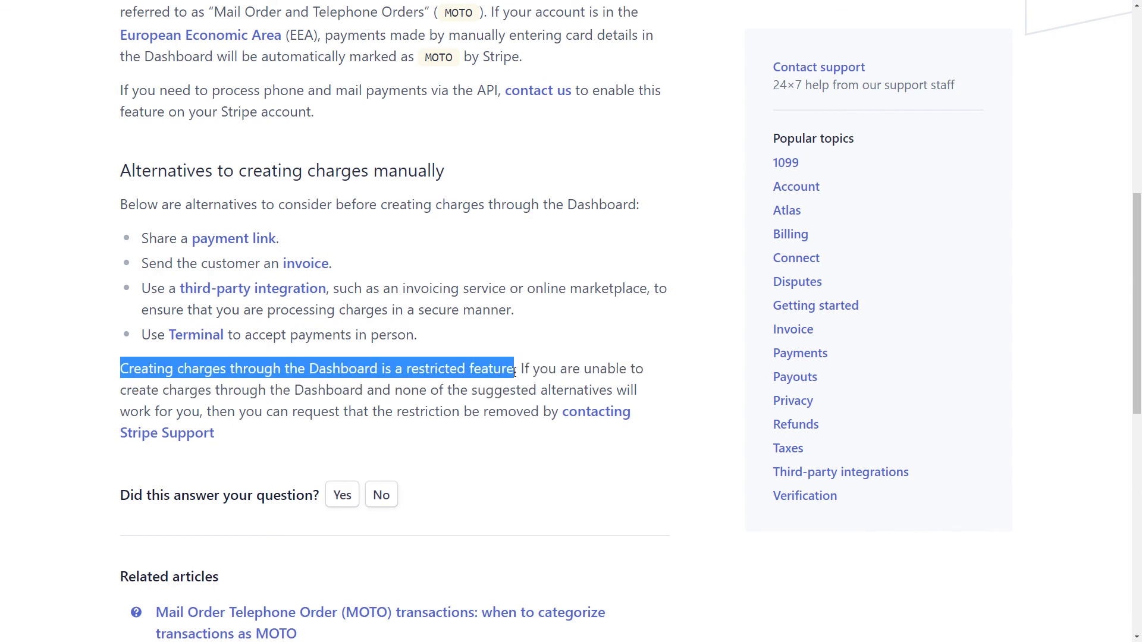
pyautogui.click(515, 371)
pyautogui.scroll(5, 577, 369)
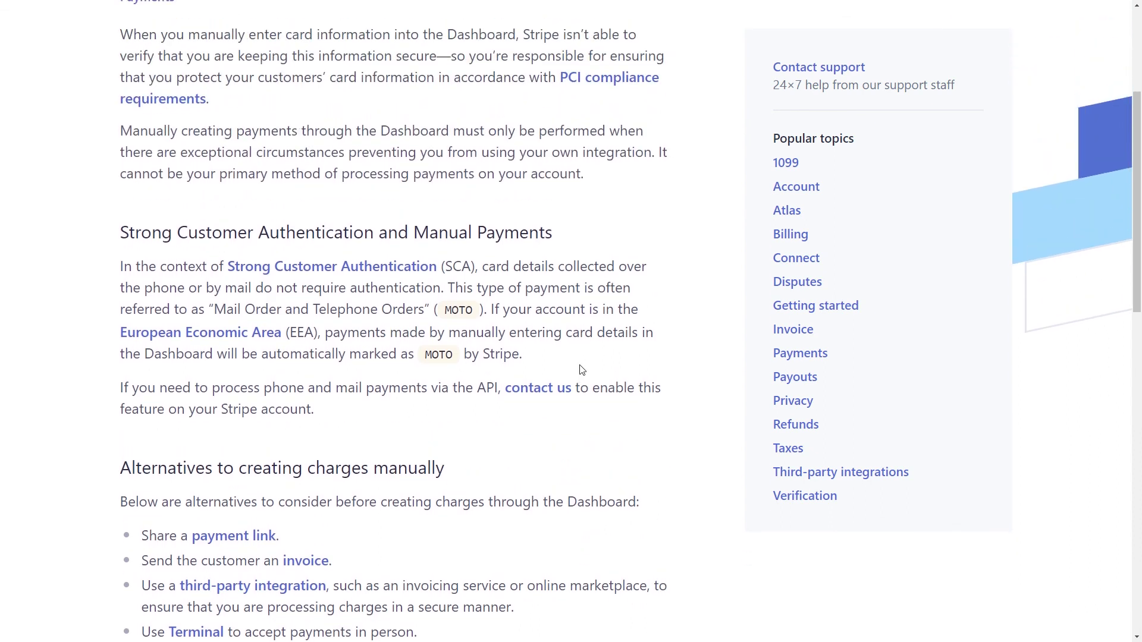
pyautogui.scroll(2, 582, 368)
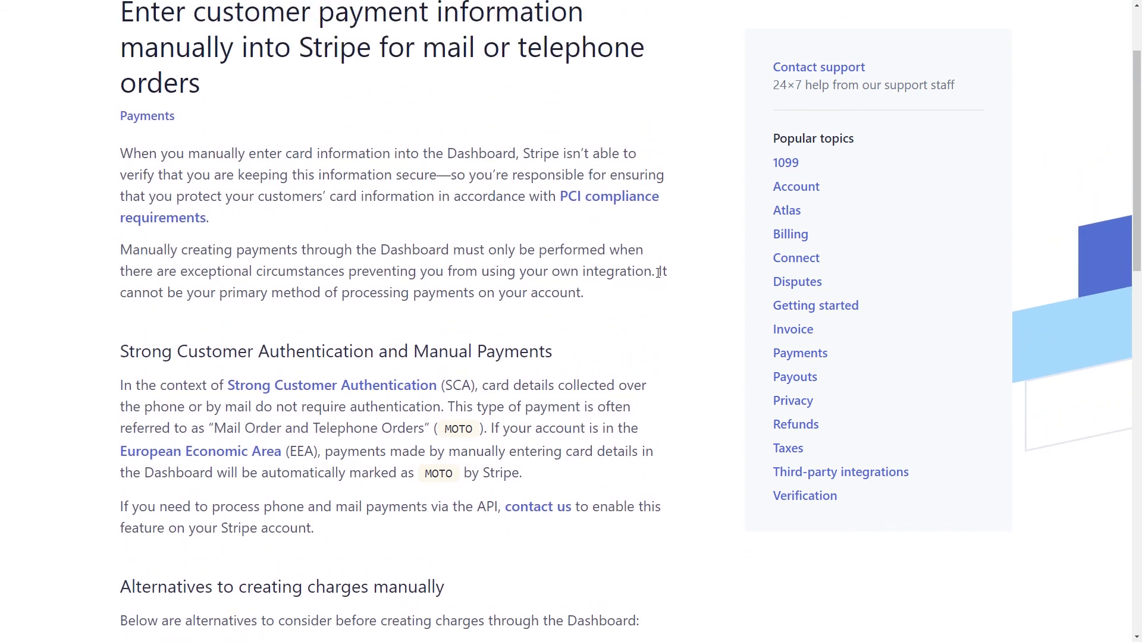
pyautogui.moveTo(658, 272); pyautogui.dragTo(642, 289)
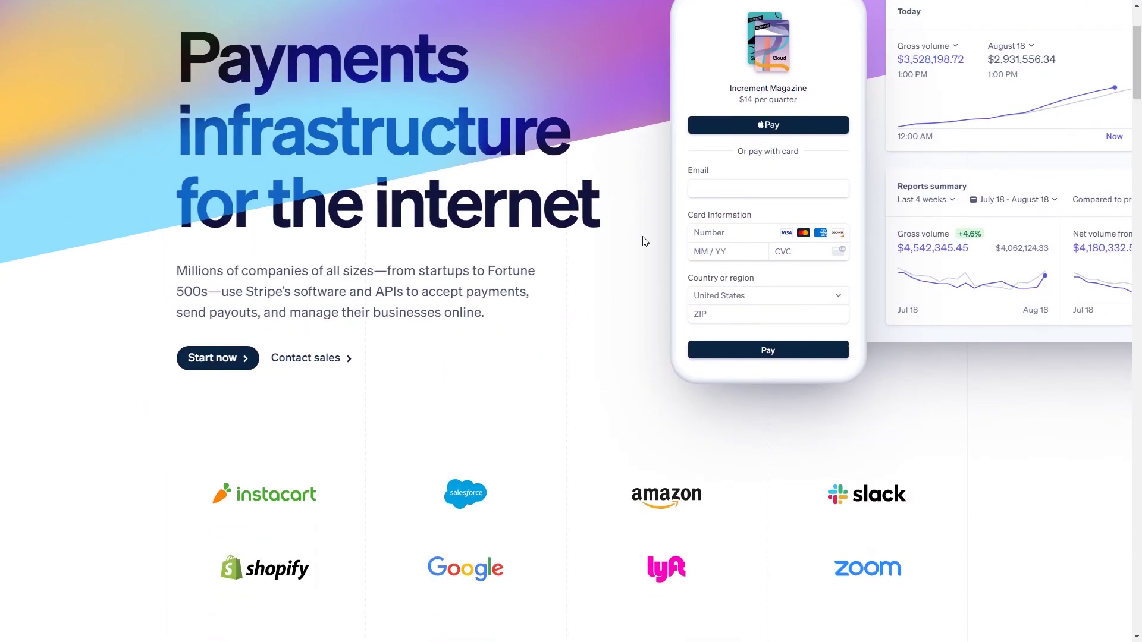
# - Scroll the stripe.com homepage down past the payments and developer sections to Global scale
pyautogui.scroll(-10, 646, 241)
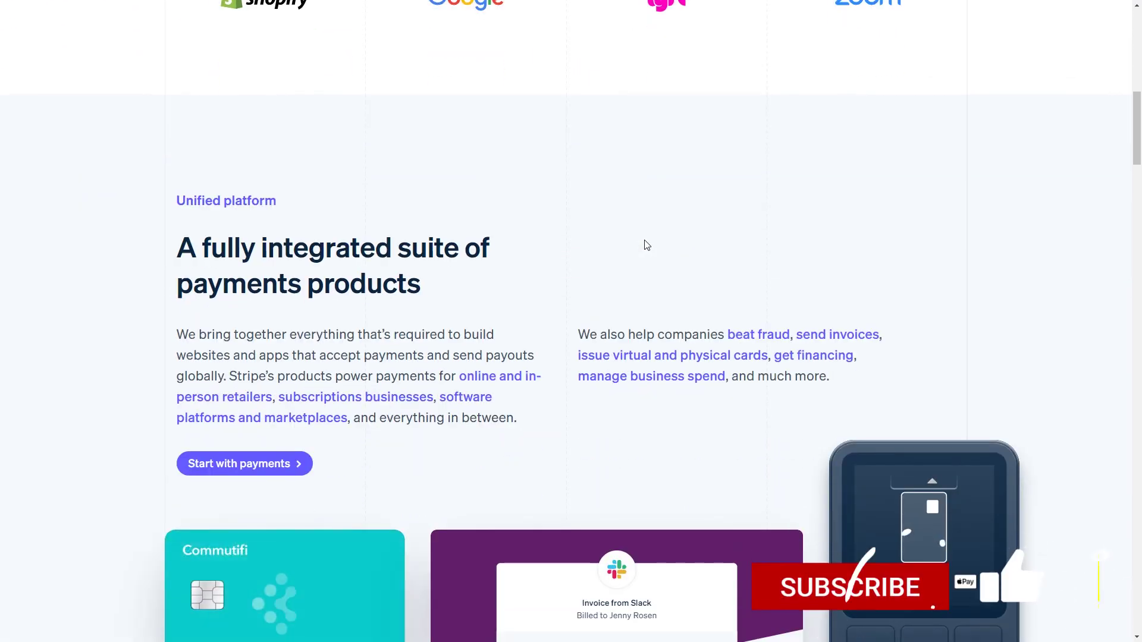
pyautogui.scroll(-7, 647, 245)
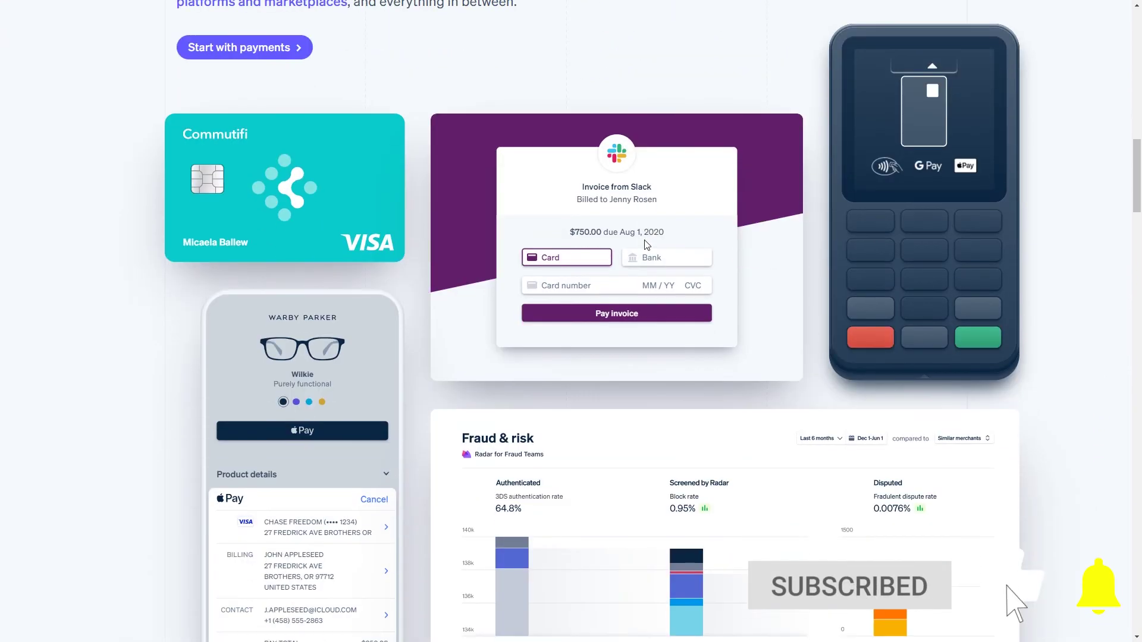
pyautogui.scroll(-10, 646, 245)
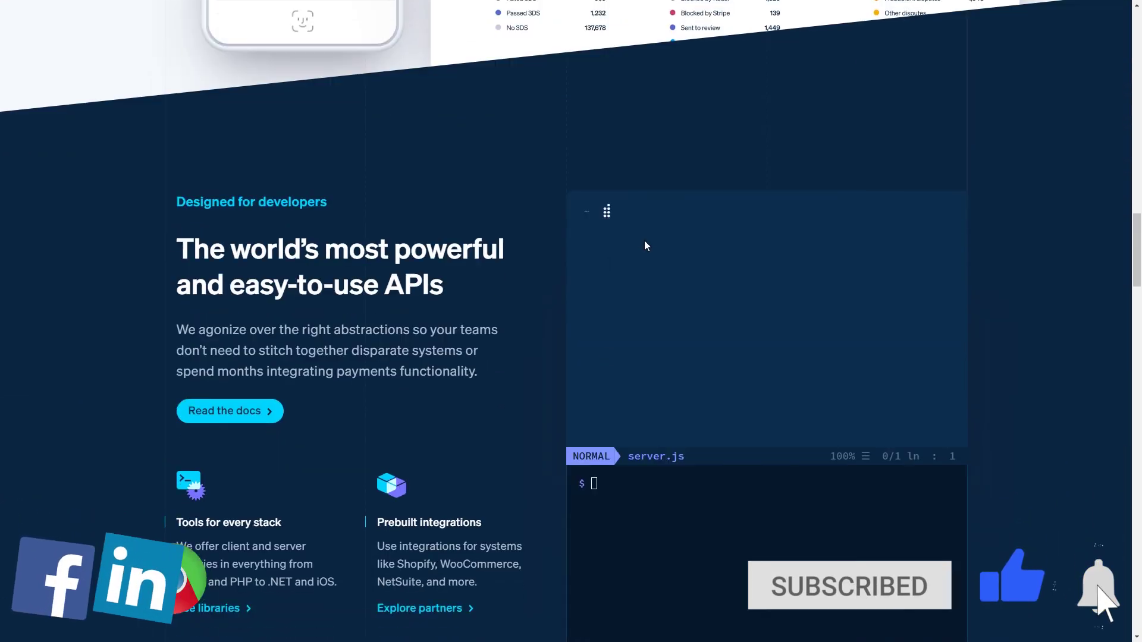
pyautogui.scroll(-13, 644, 240)
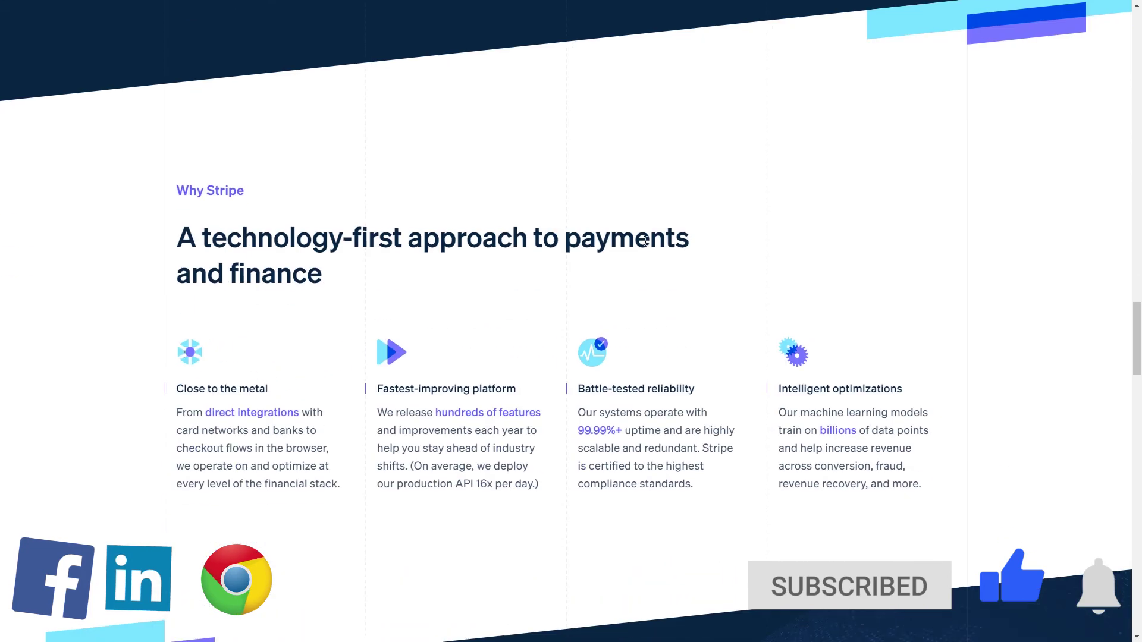
pyautogui.scroll(-11, 645, 240)
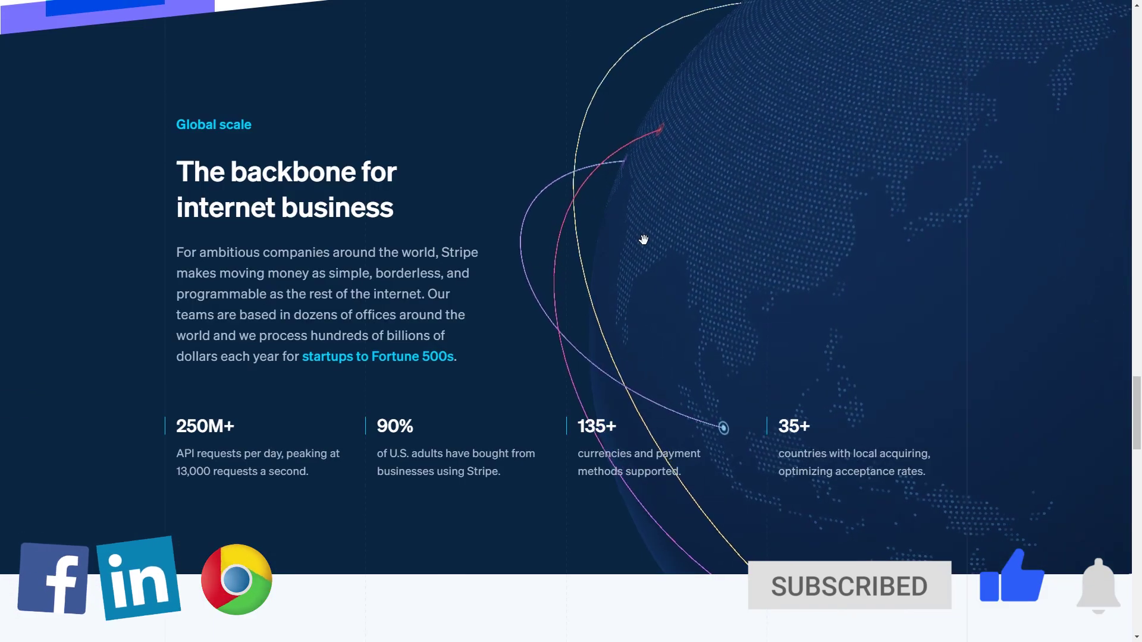